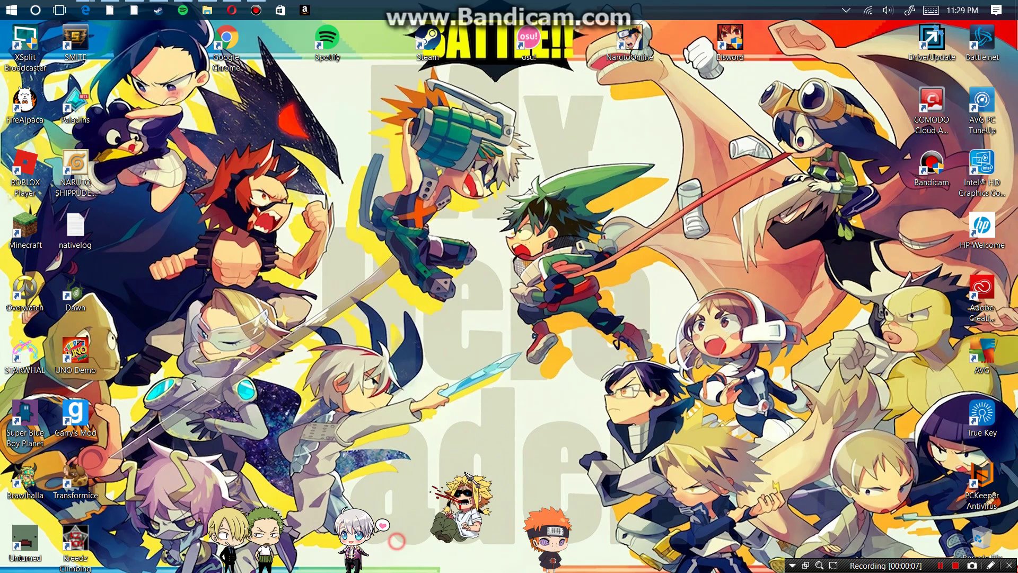
- Check the hidden tray icons, then bring up the File Explorer window
left_click(845, 8)
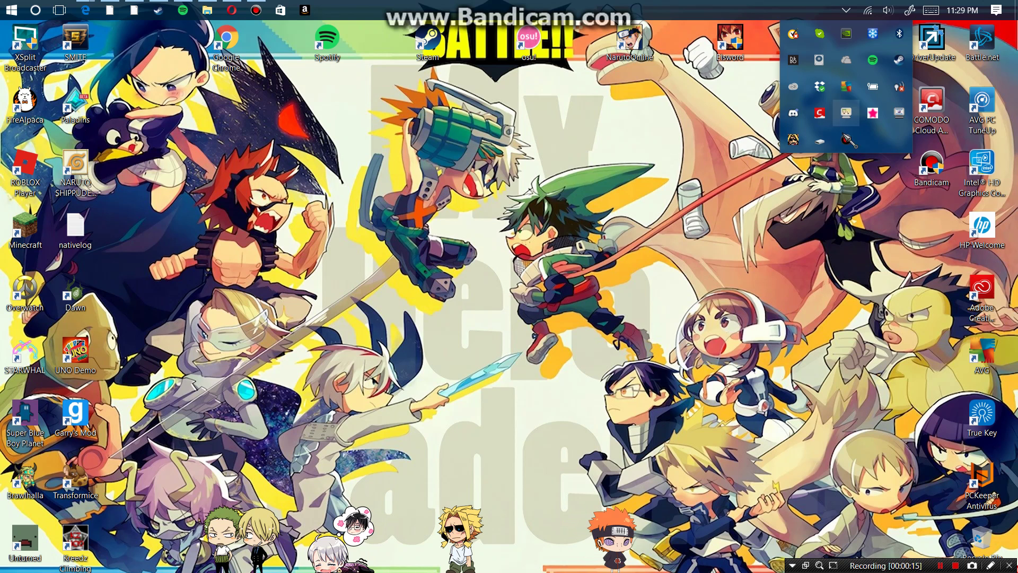
left_click(674, 327)
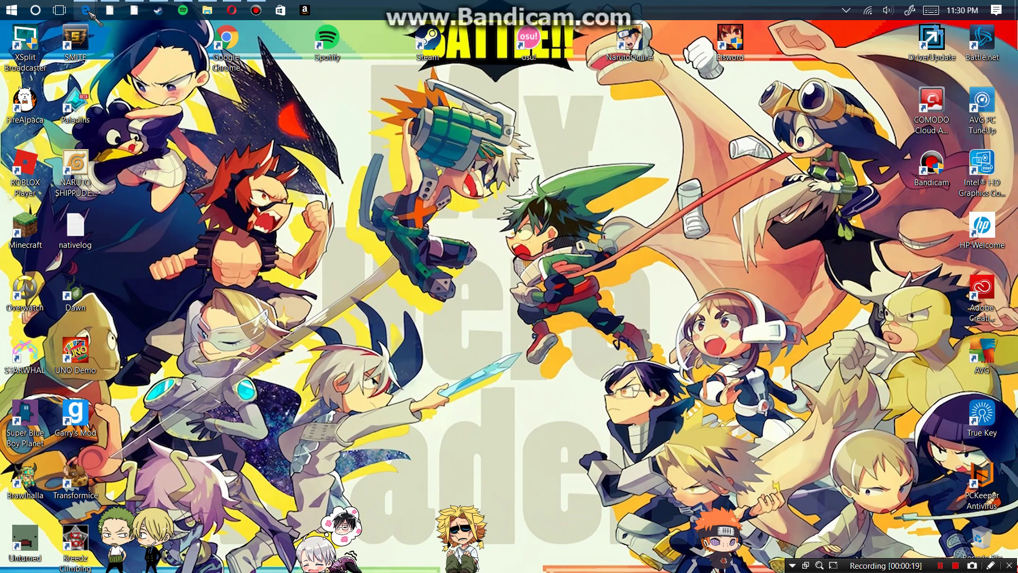
left_click(208, 12)
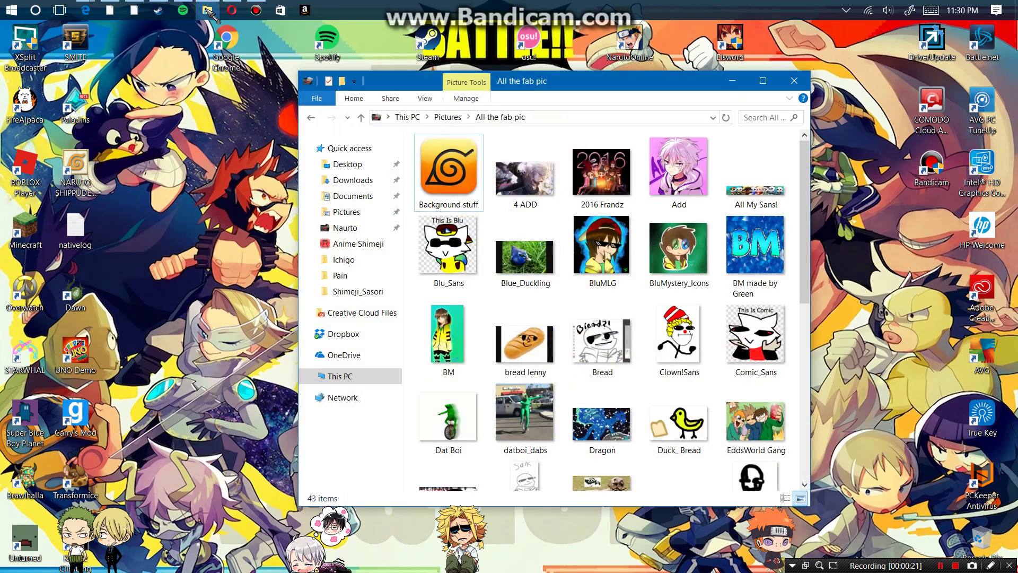
left_click(208, 12)
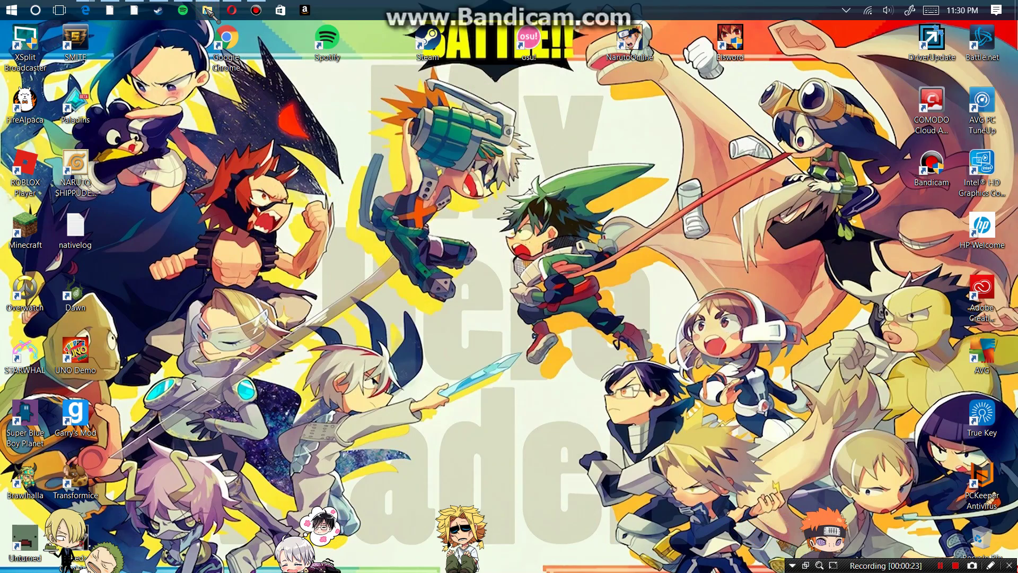
left_click(209, 11)
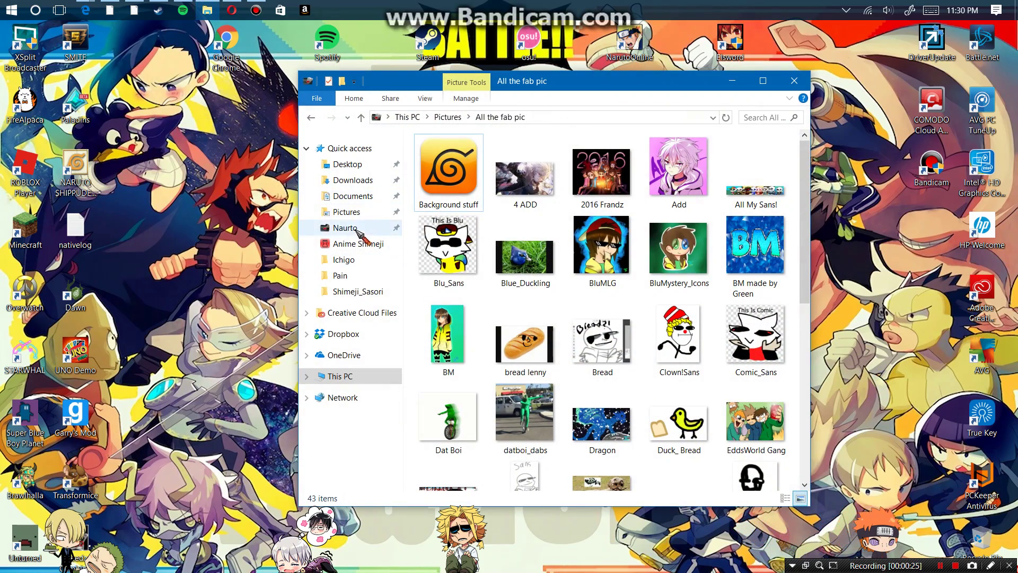
- Go to Downloads and pick out the OikawaShimeji archive to move into Anime Shimeji
left_click(347, 211)
left_click(352, 180)
scroll(480, 332, "down", 5)
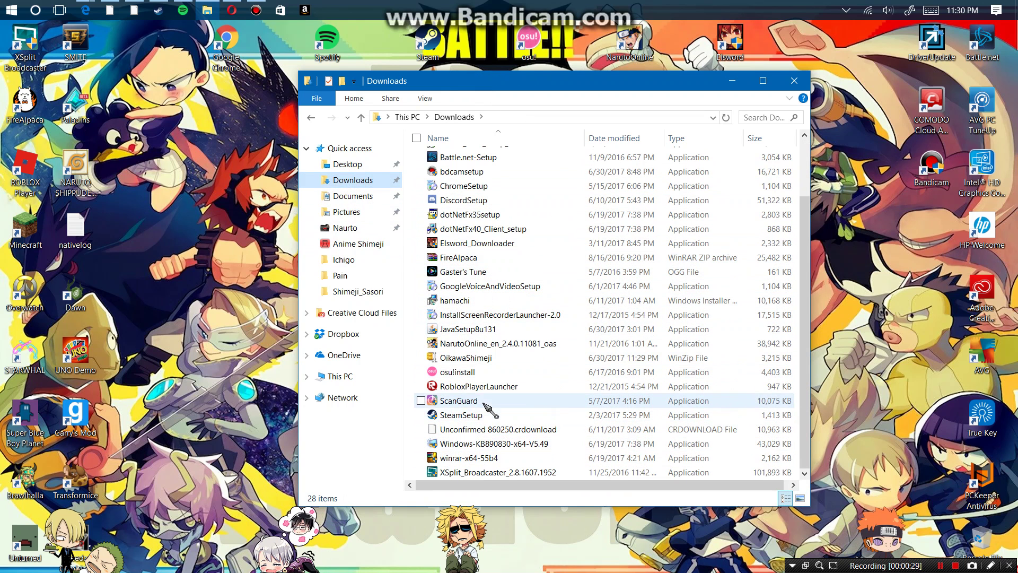
scroll(486, 392, "up", 2)
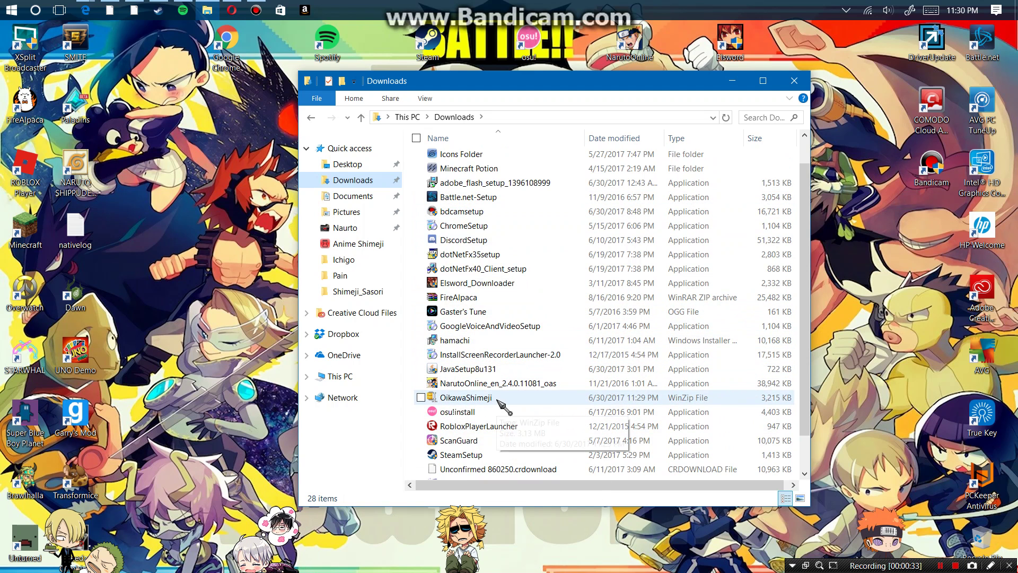
left_click_drag(497, 404, 497, 325)
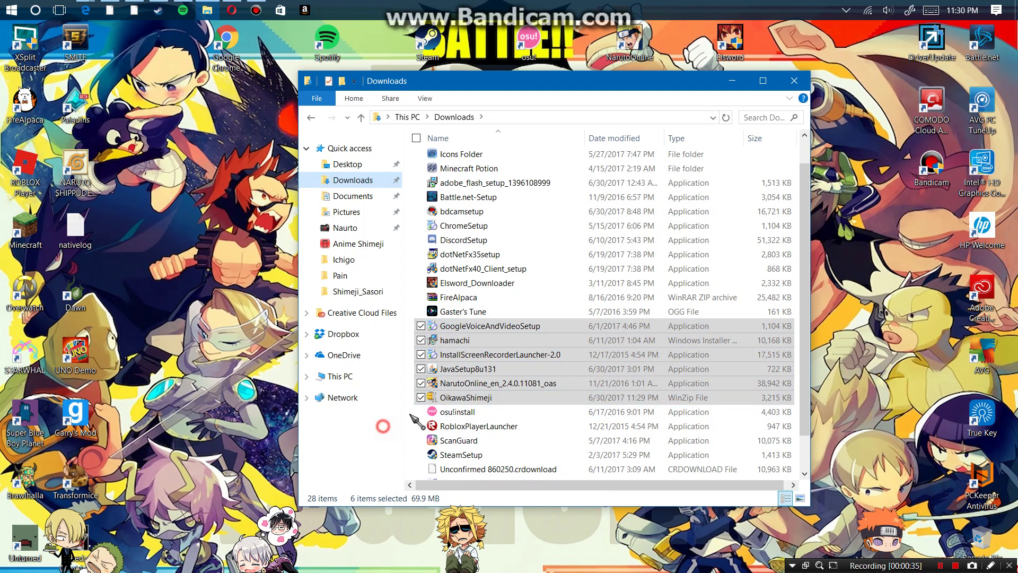
left_click(344, 355)
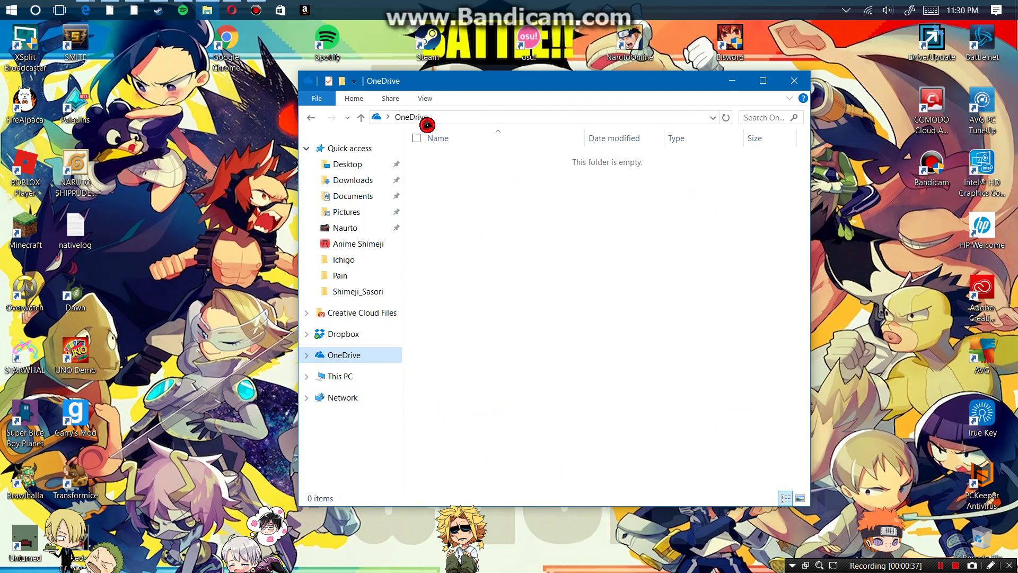
left_click(311, 117)
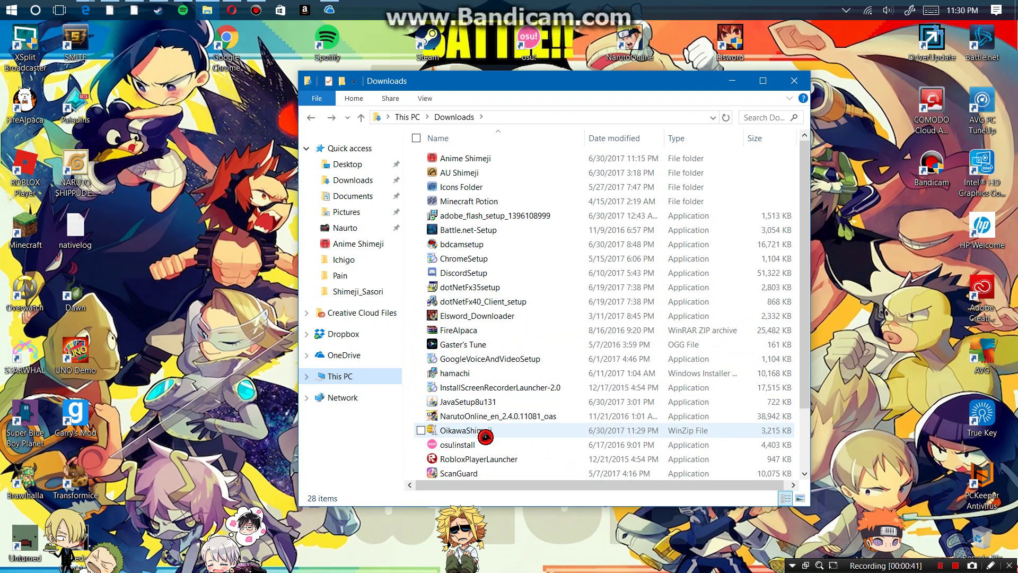
left_click(469, 434)
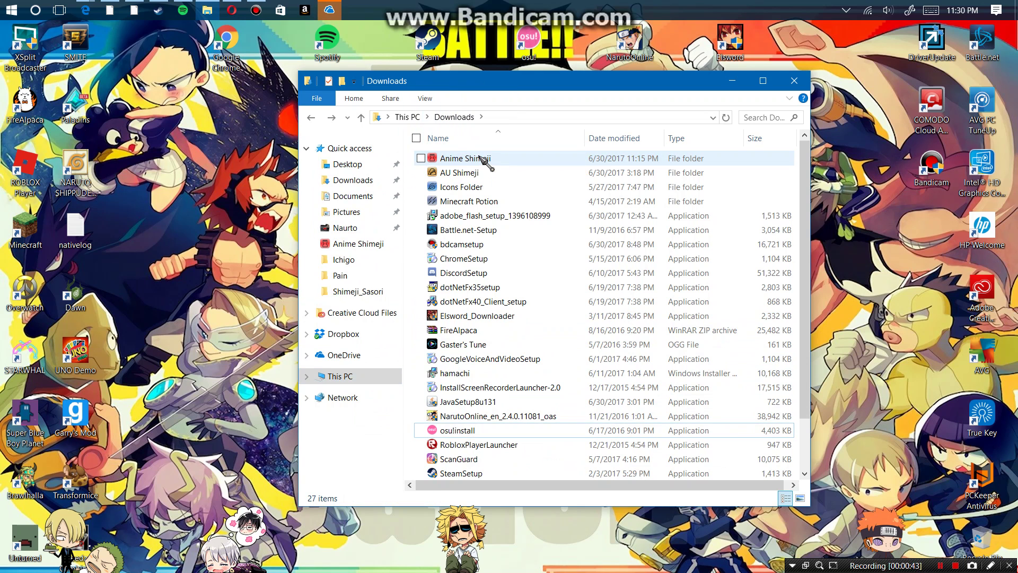
- In Anime Shimeji, create a Haikyuu folder, move the OikawaShimeji zip into it, and open it
double_click(486, 164)
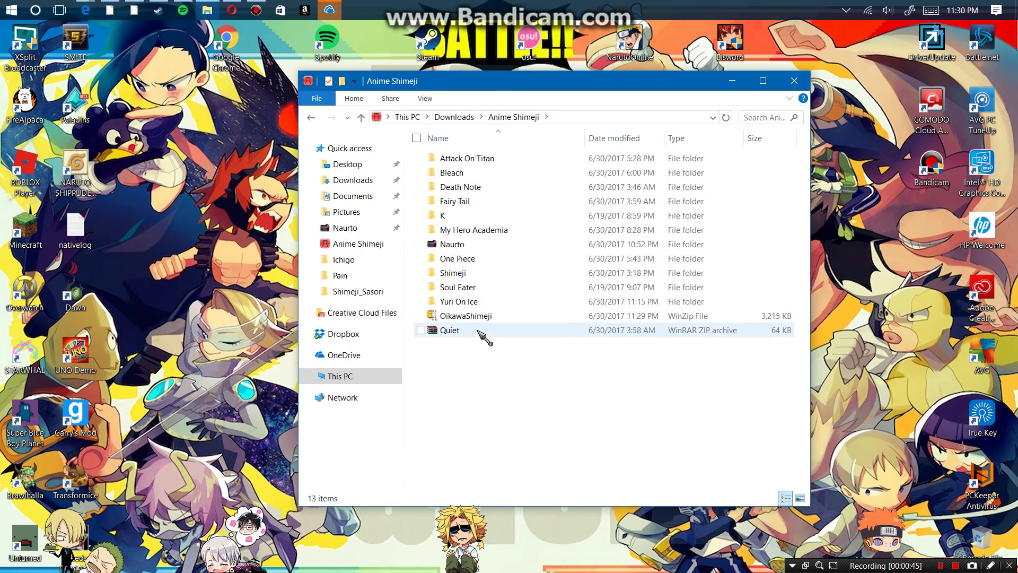
left_click(355, 82)
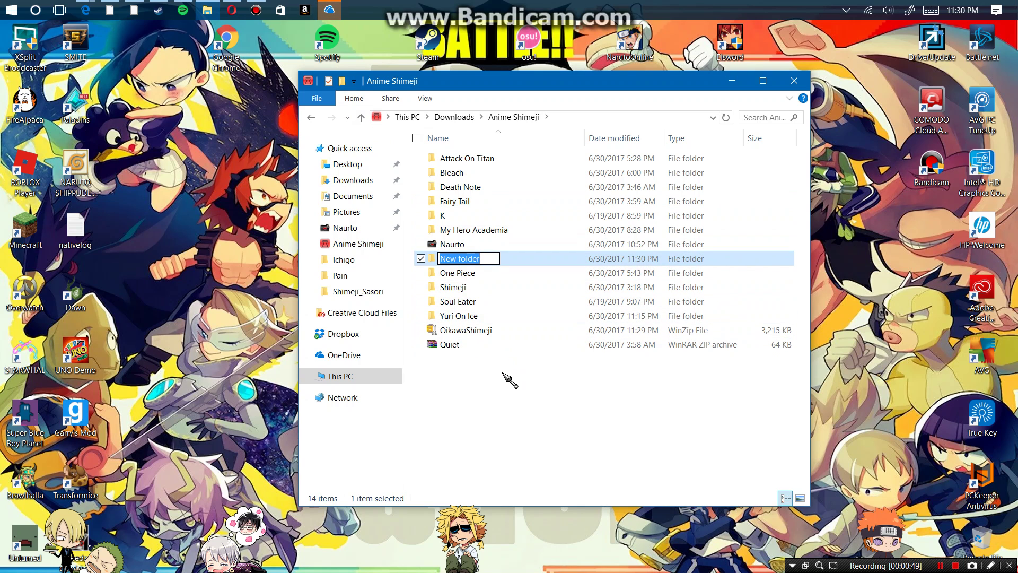
type("Haikyuu")
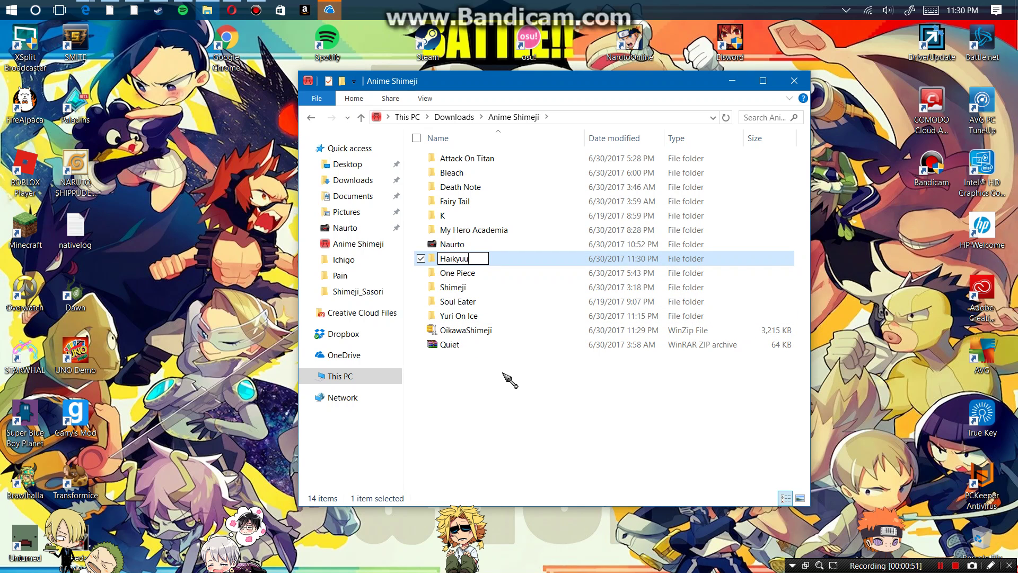
key("Return")
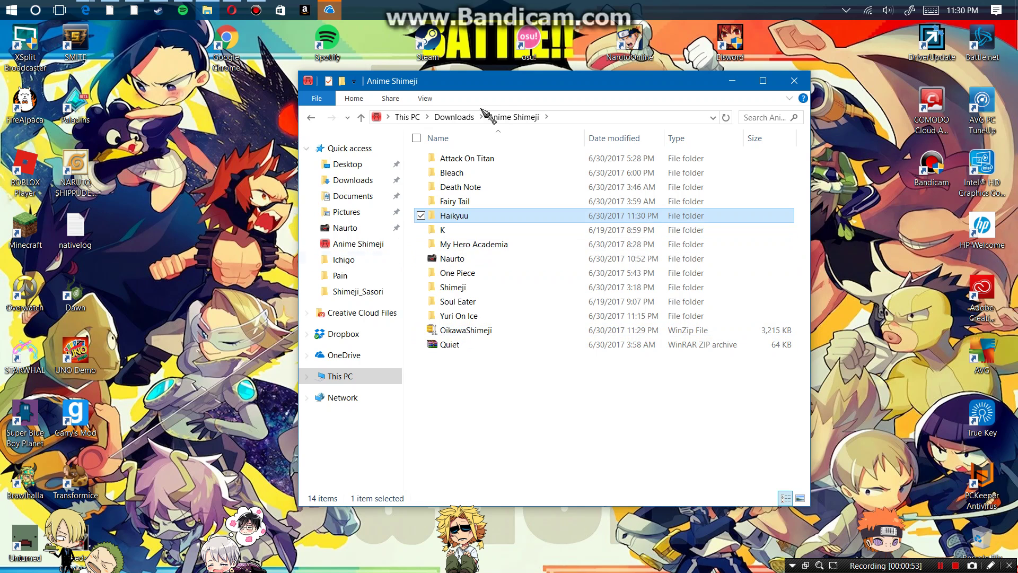
mouse_move(466, 330)
left_mouse_down()
mouse_move(402, 322)
mouse_move(478, 216)
left_mouse_up()
left_click(496, 216)
double_click(495, 216)
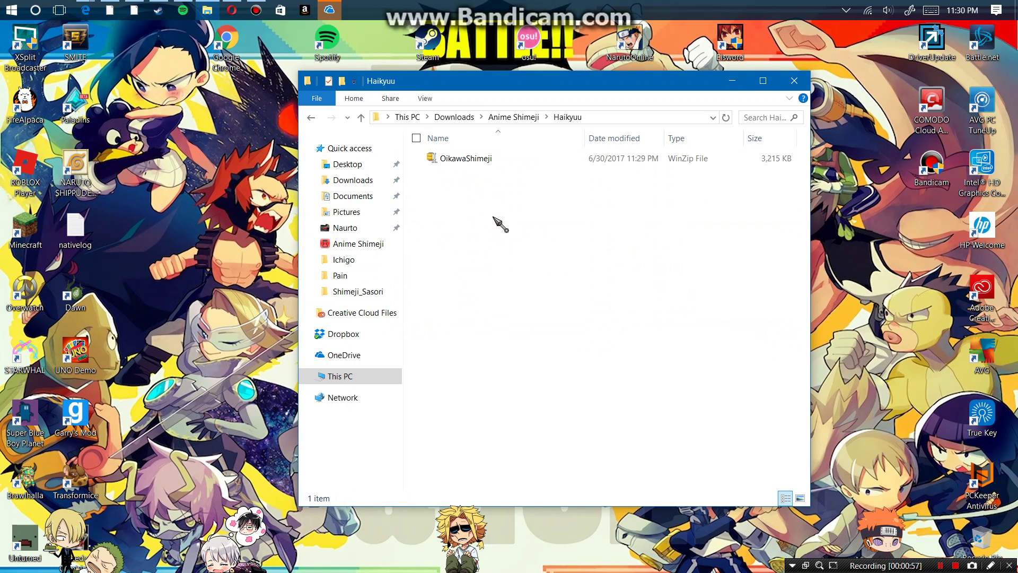
- Create an Oikawa folder inside Haikyuu and move the OikawaShimeji zip into it
key("ctrl+shift+n")
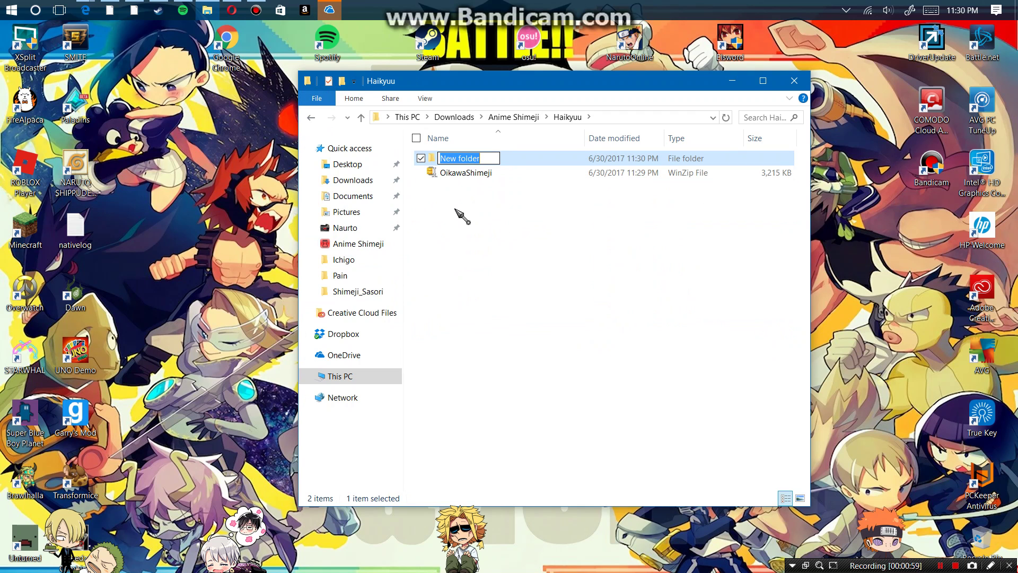
key("BackSpace")
type("Oikawa")
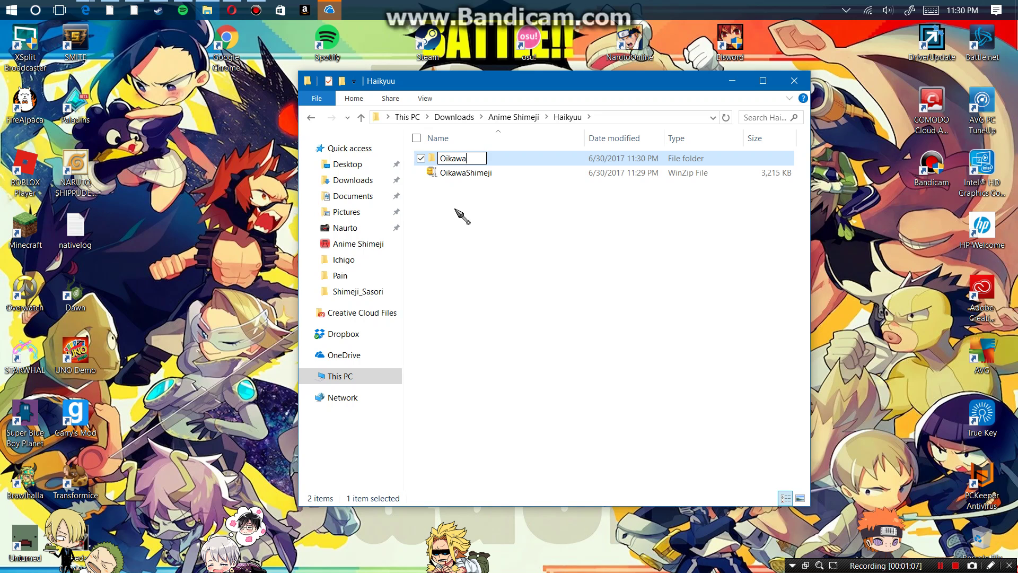
left_click_drag(466, 173, 452, 158)
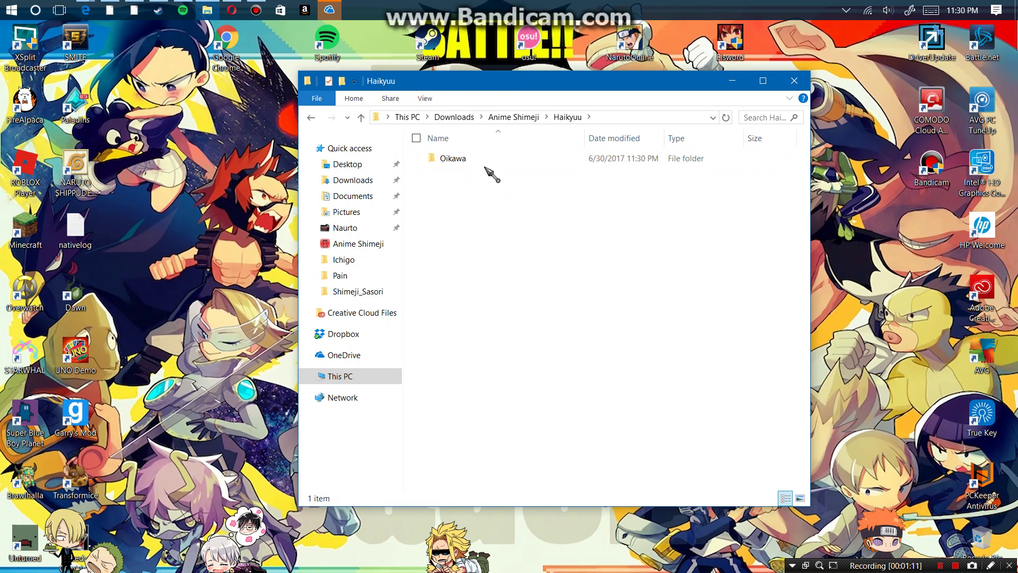
- Open the OikawaShimeji zip in WinRAR and extract its OikawaShimeji folder into Oikawa
double_click(471, 158)
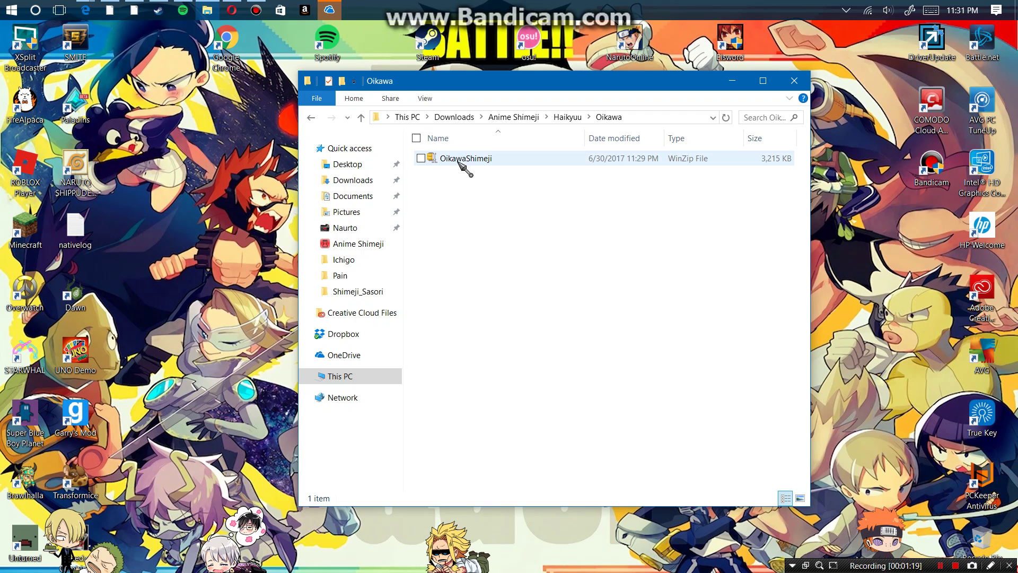
left_click(465, 158)
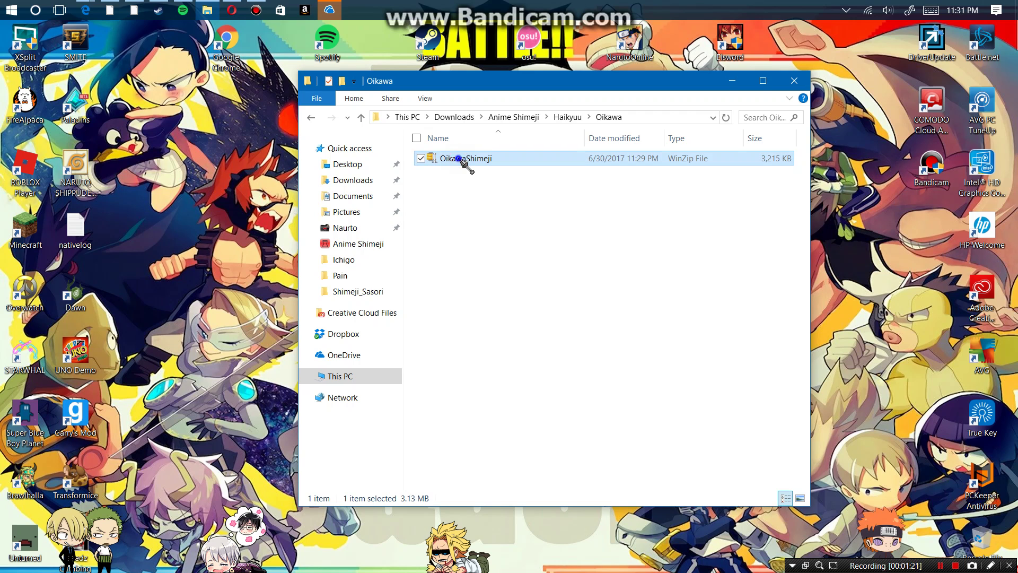
right_click(465, 158)
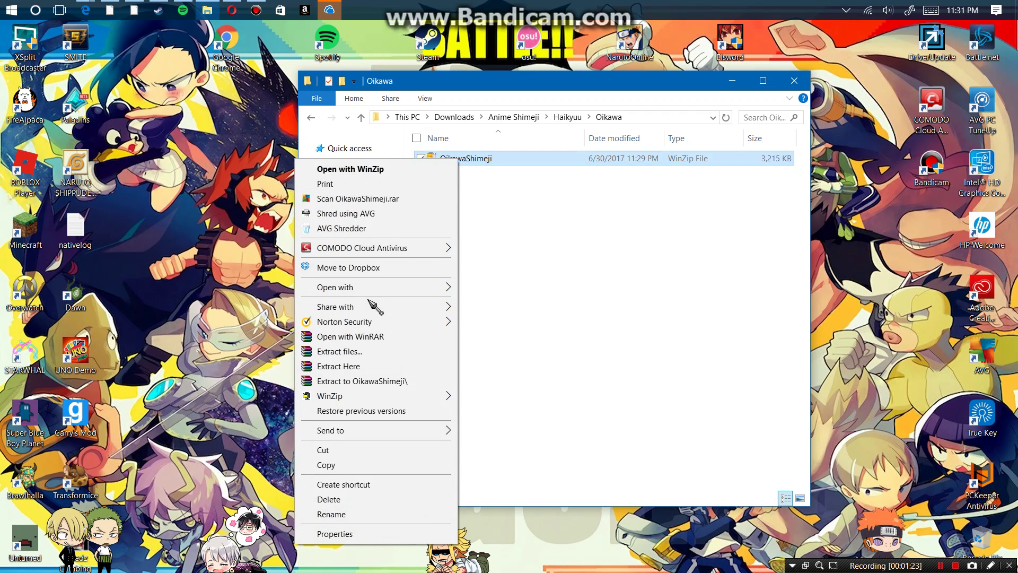
mouse_move(335, 287)
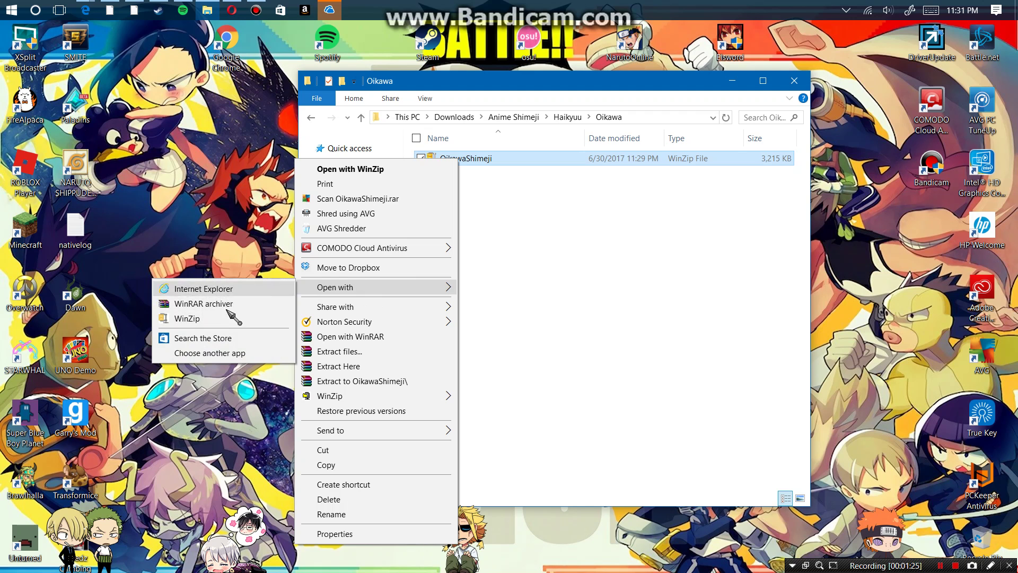
left_click(243, 305)
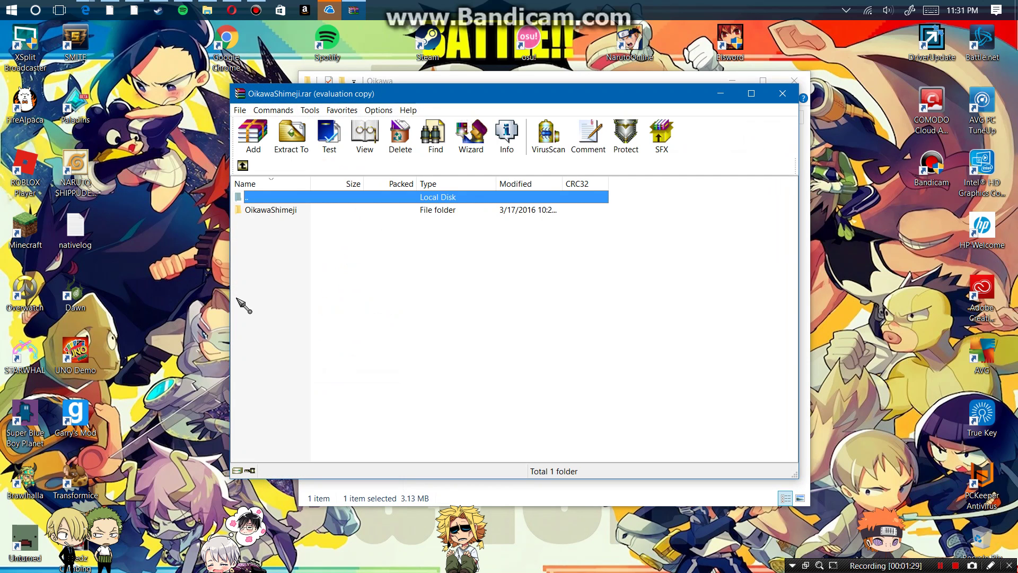
left_click(277, 211)
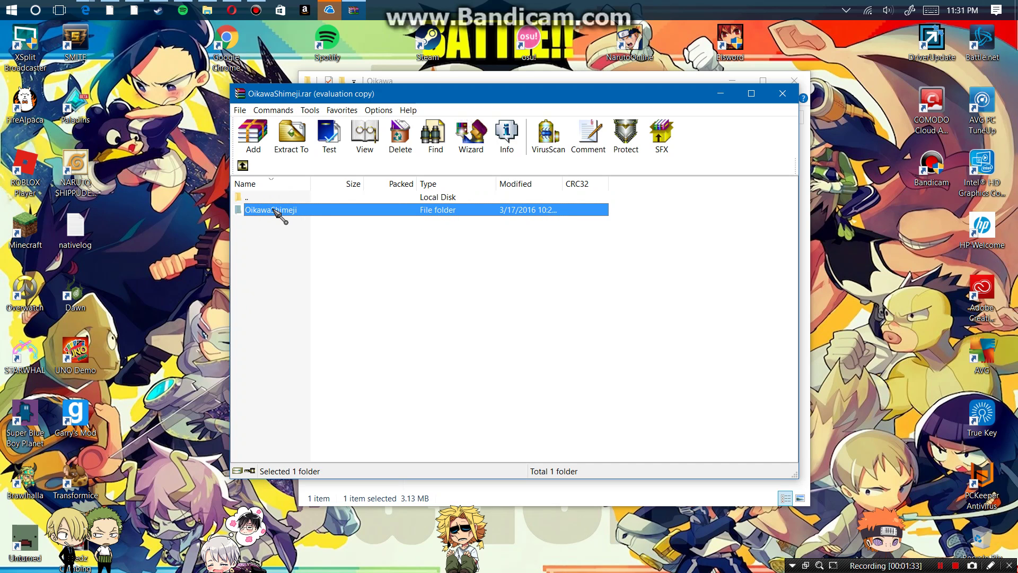
left_click(294, 137)
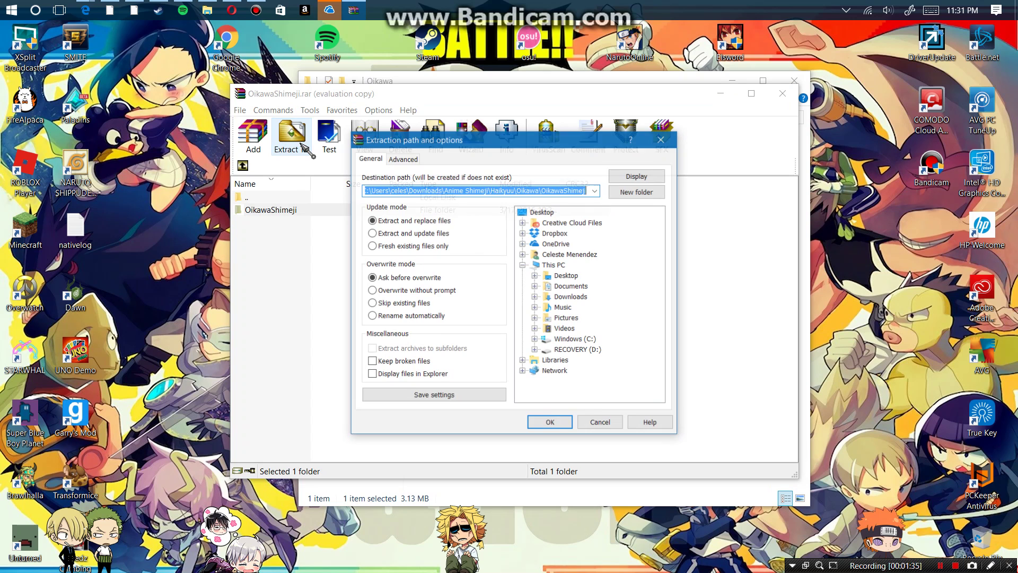
left_click(549, 424)
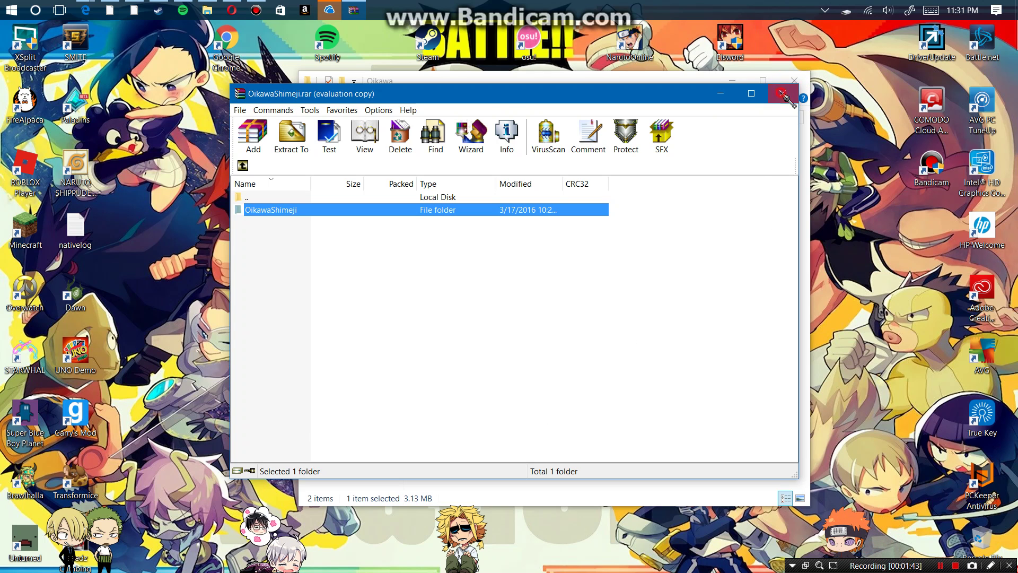
- Close WinRAR, open OikawaShimeji\OikawaShimeji, and start Shimeji-ee with the Oikawa image set
left_click(782, 93)
double_click(462, 161)
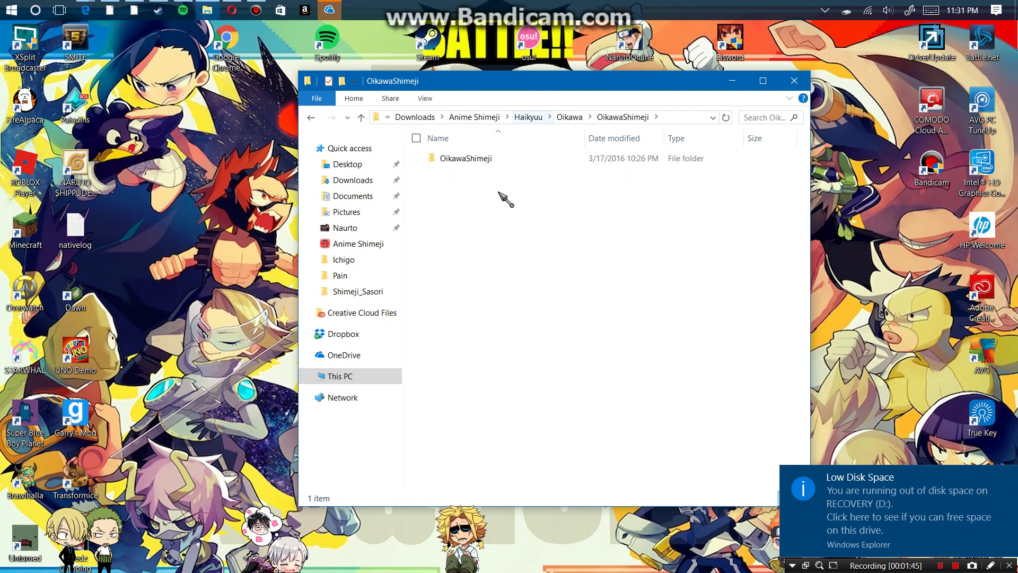
left_click(478, 158)
double_click(477, 158)
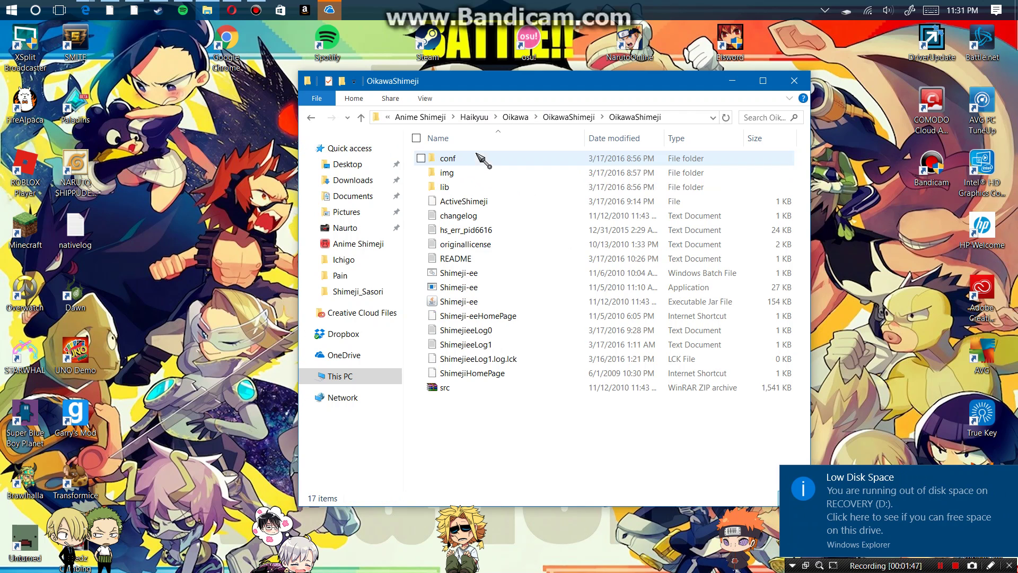
left_click(481, 304)
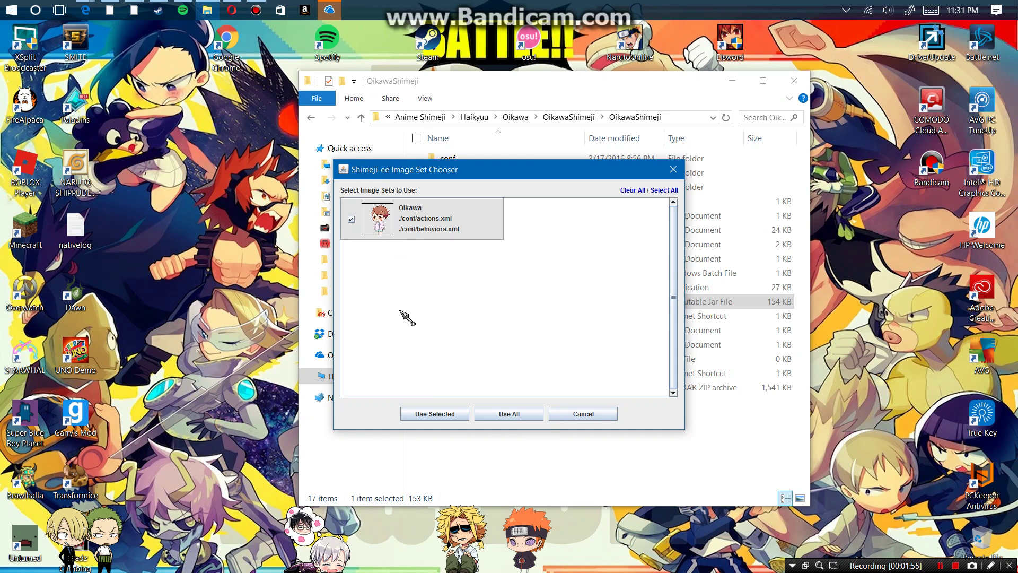
left_click(435, 414)
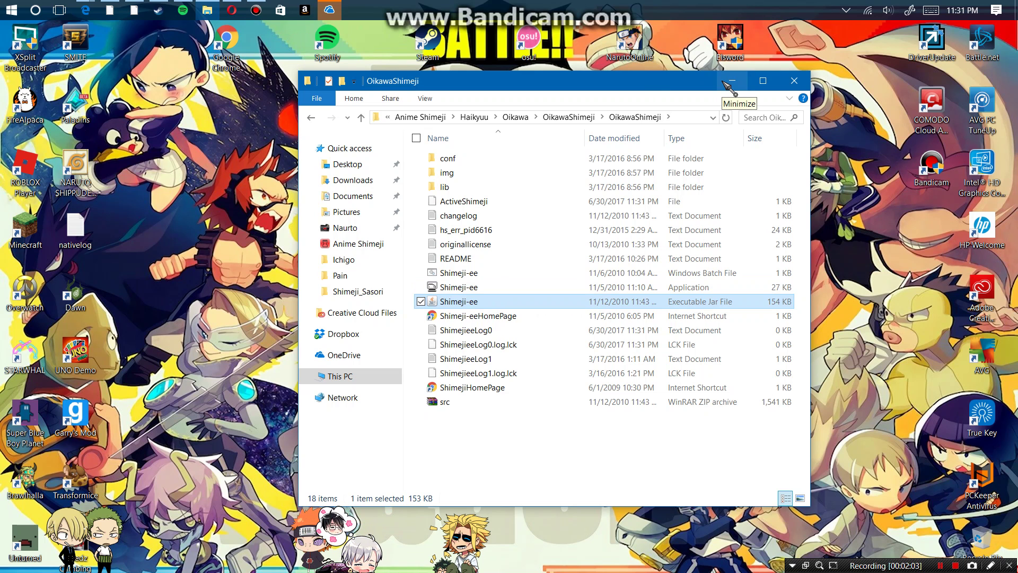
- Dismiss the OneDrive prompt and relaunch Shimeji-ee using the Oikawa image set
left_click(729, 82)
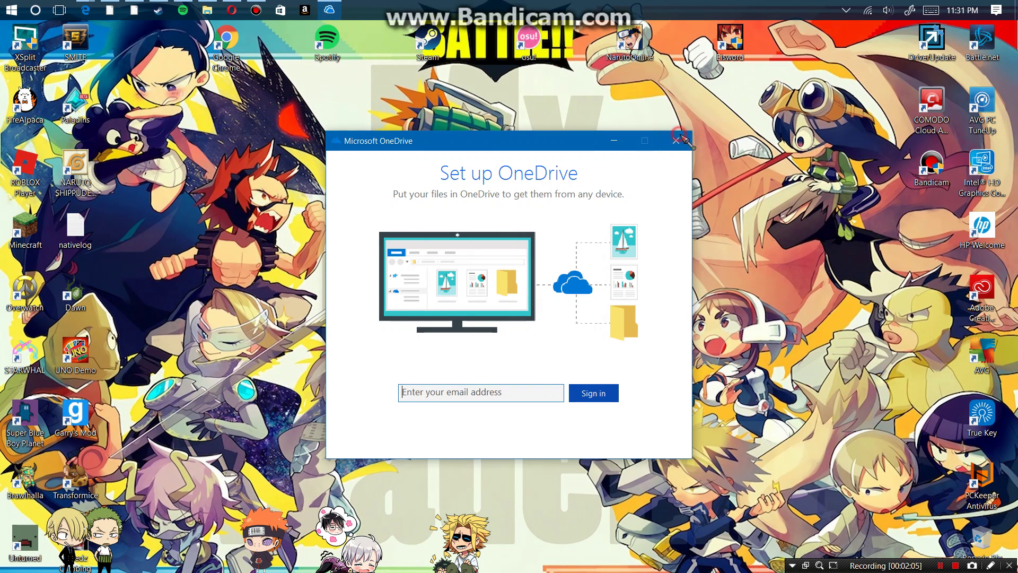
left_click(683, 140)
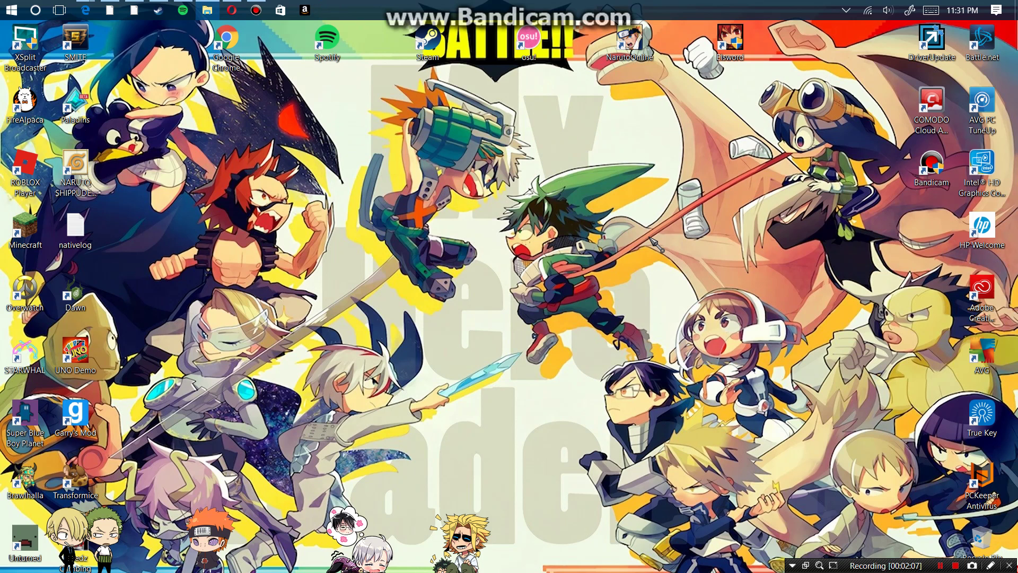
left_click(847, 8)
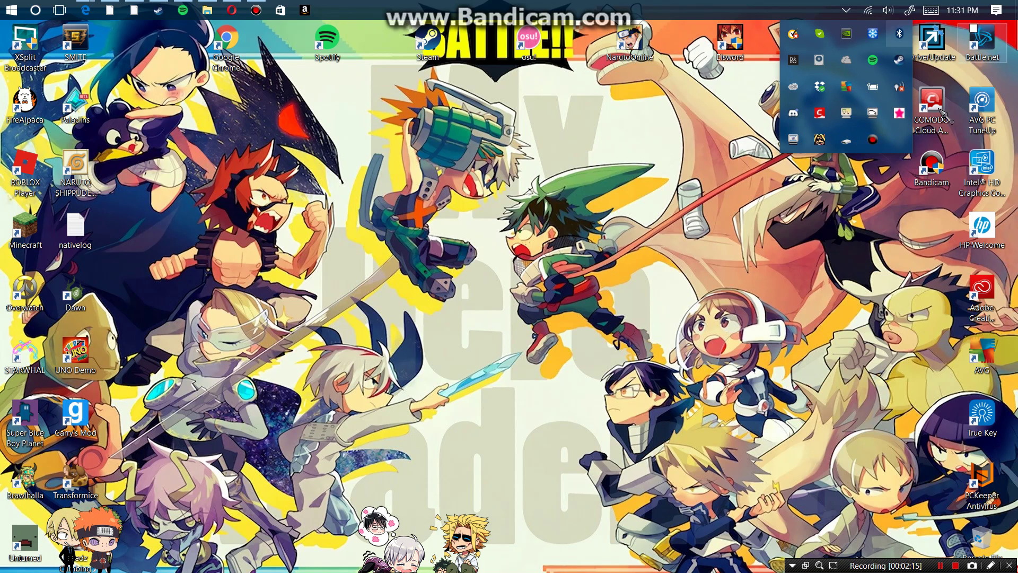
left_click(269, 18)
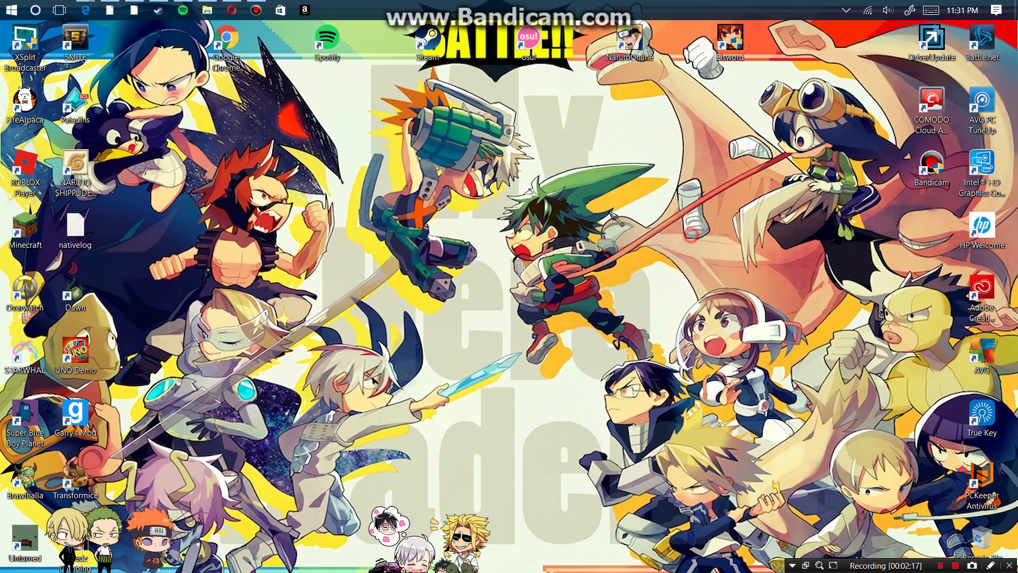
left_click(208, 12)
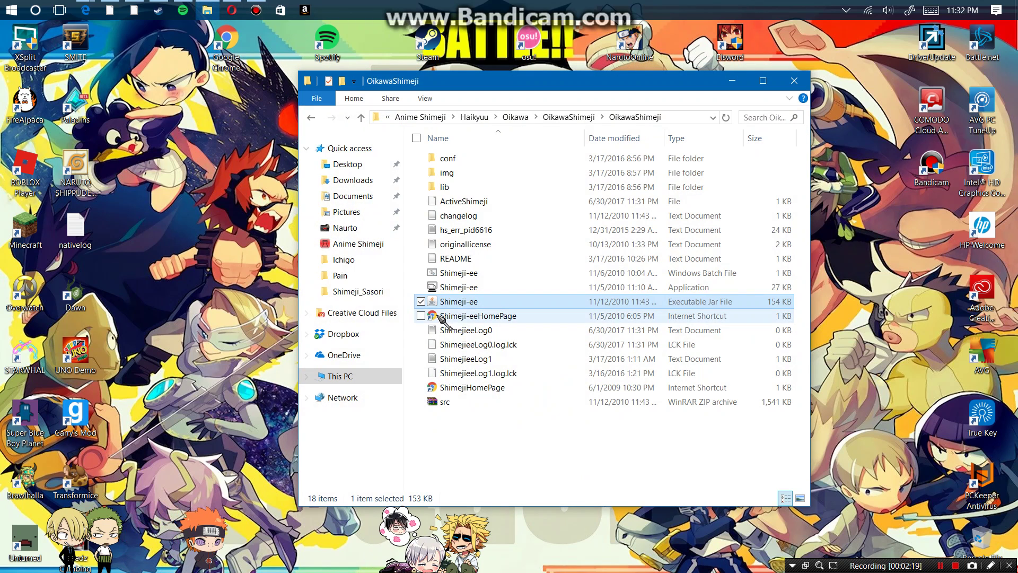
left_click(459, 287)
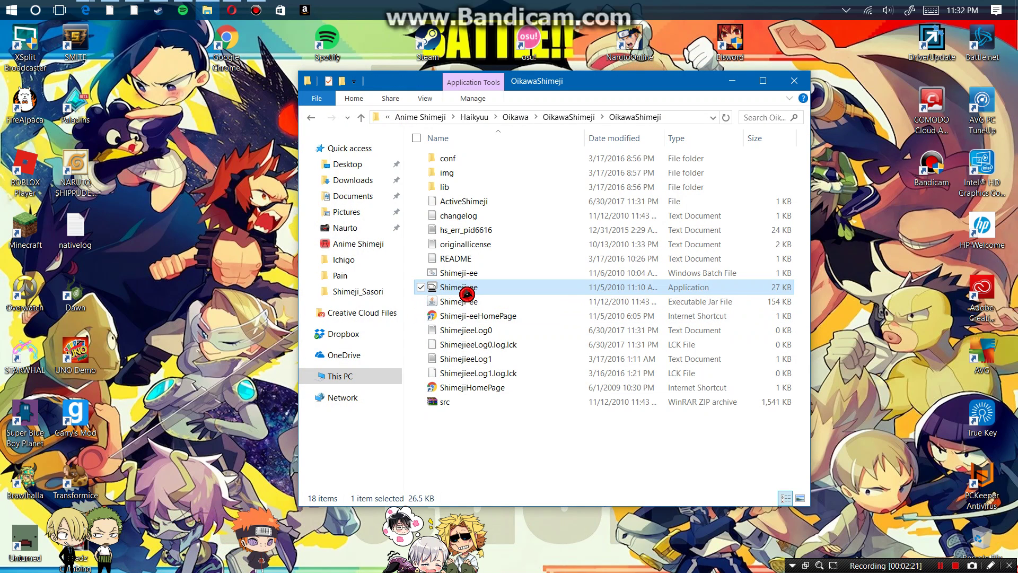
double_click(459, 286)
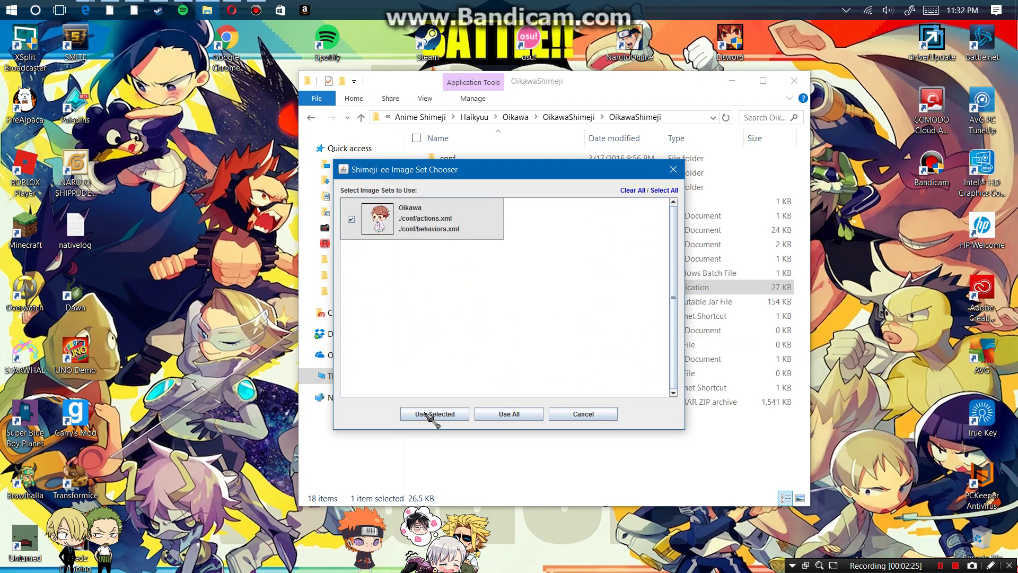
left_click(434, 413)
- Close the folder window and choose Bye Everyone! from the tray mascot's menu
left_click(730, 80)
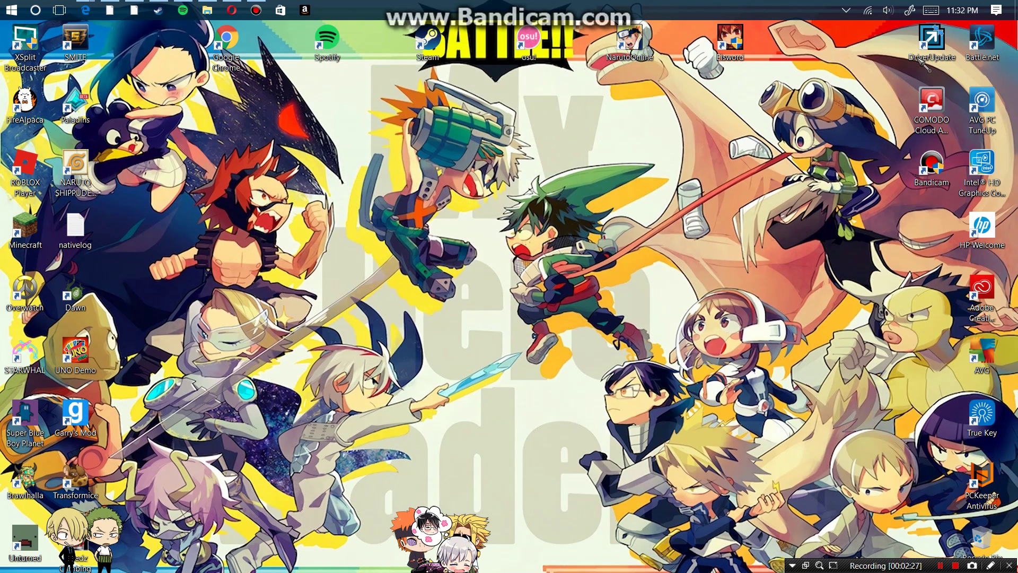
left_click(846, 9)
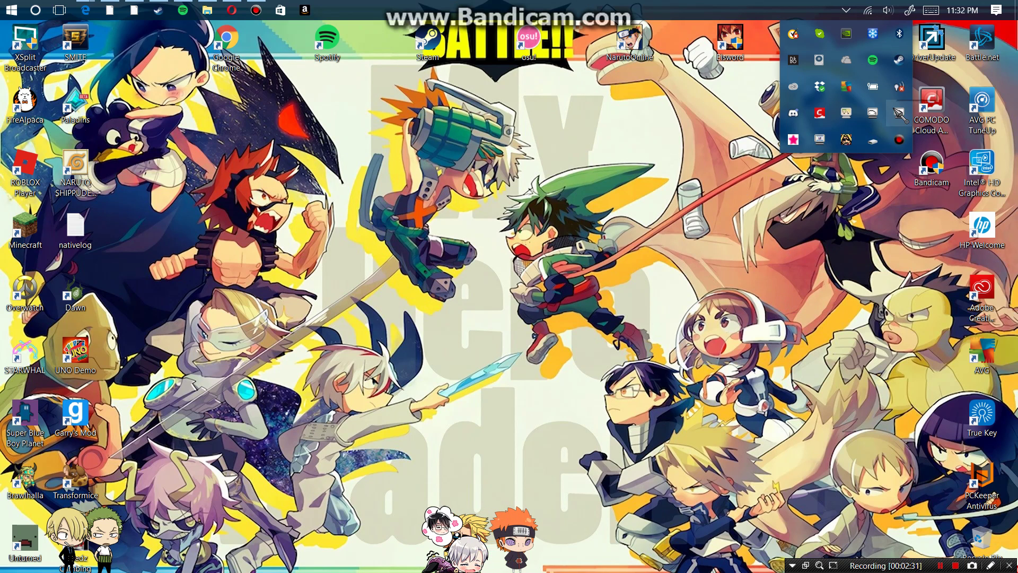
left_click_drag(900, 114, 881, 116)
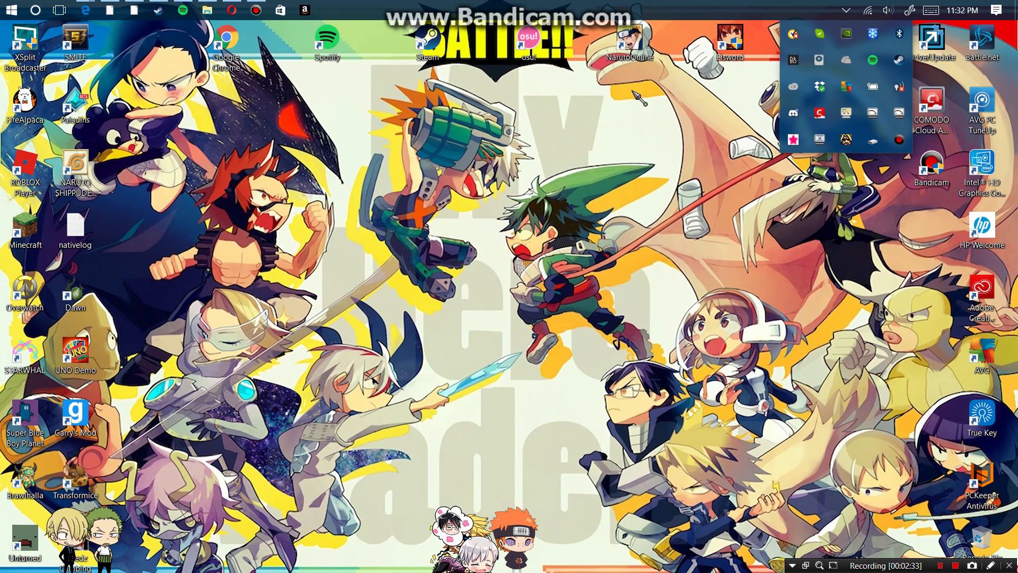
right_click(899, 118)
left_click(875, 139)
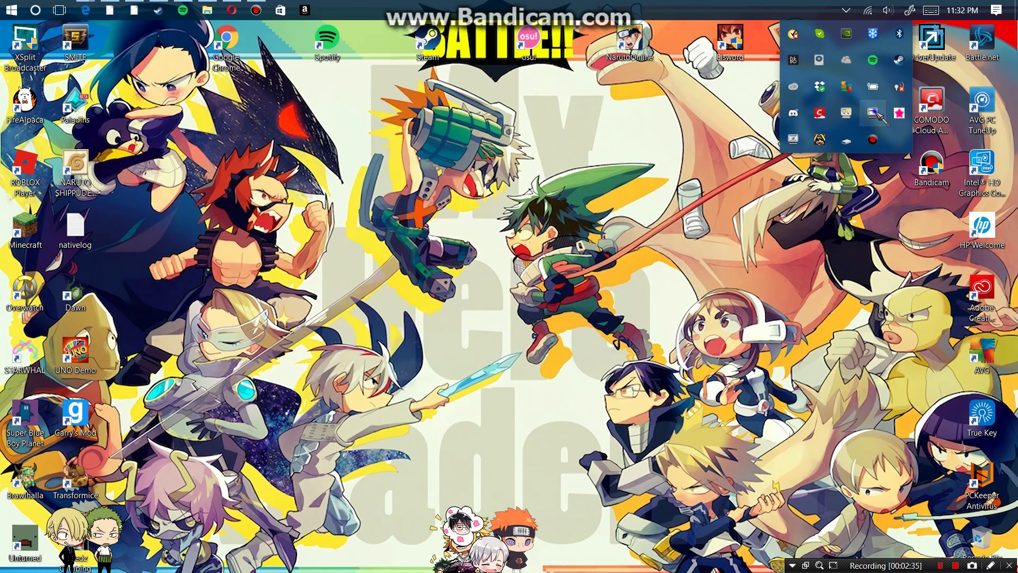
right_click(872, 113)
left_click(828, 103)
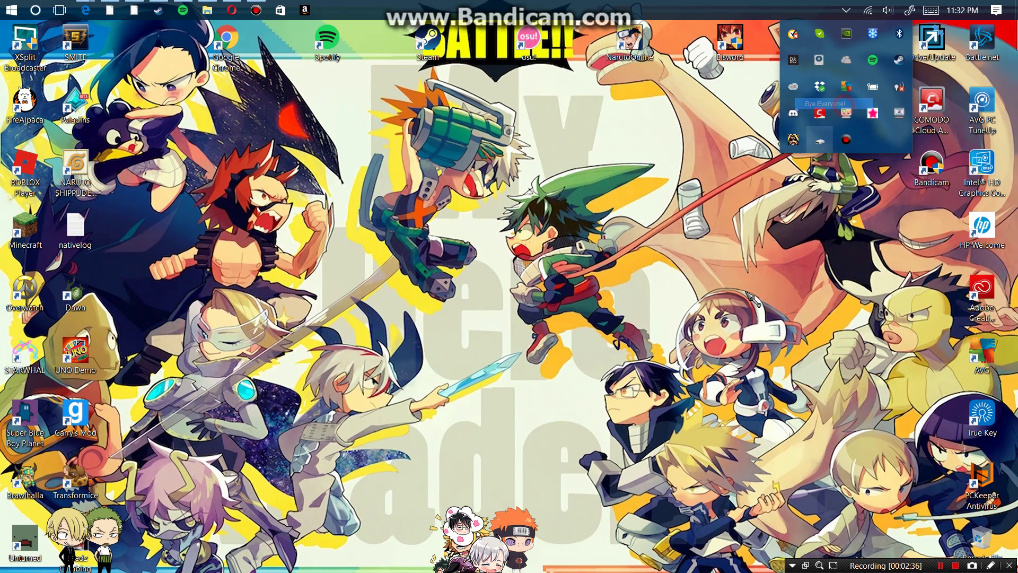
- Browse to Naurto > Sasori > Shimeji_Sasori and copy all nine program items
left_click(209, 12)
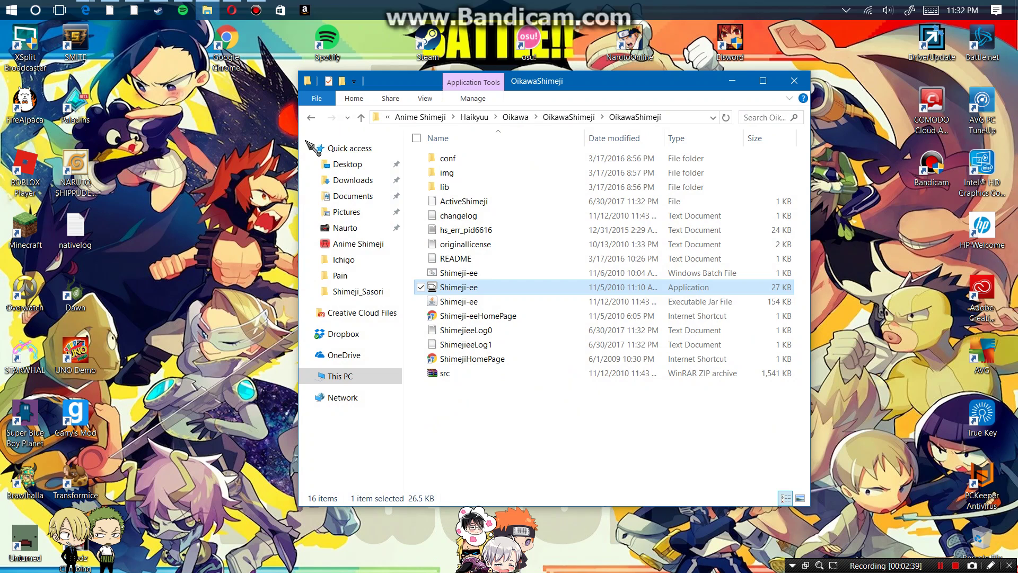
left_click(345, 227)
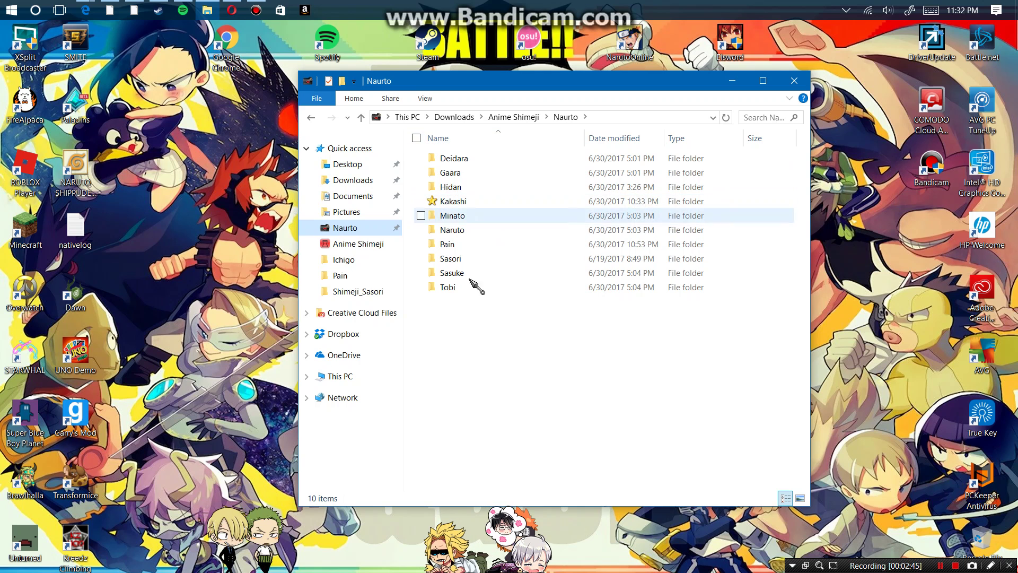
double_click(469, 244)
left_click(310, 117)
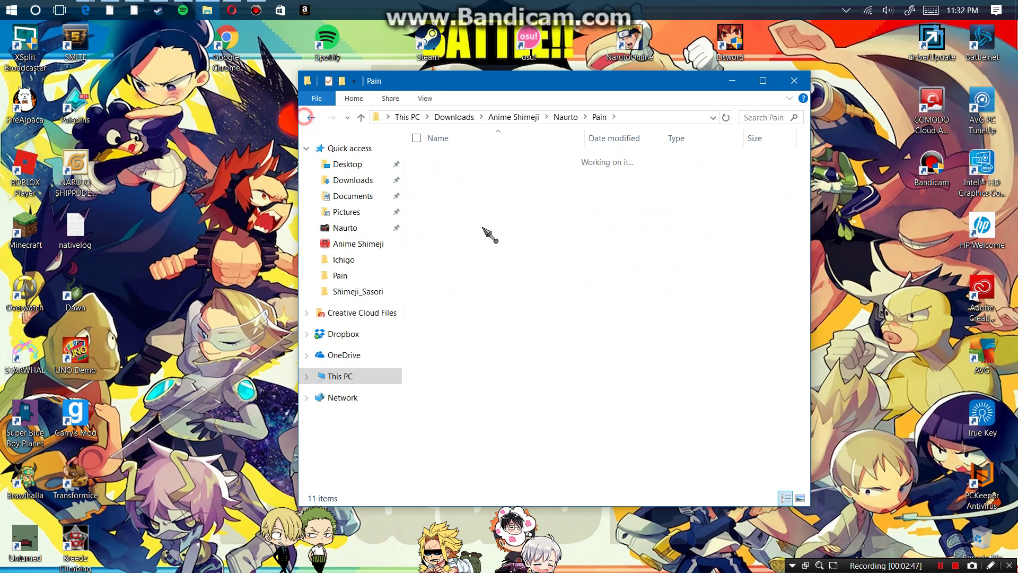
double_click(488, 269)
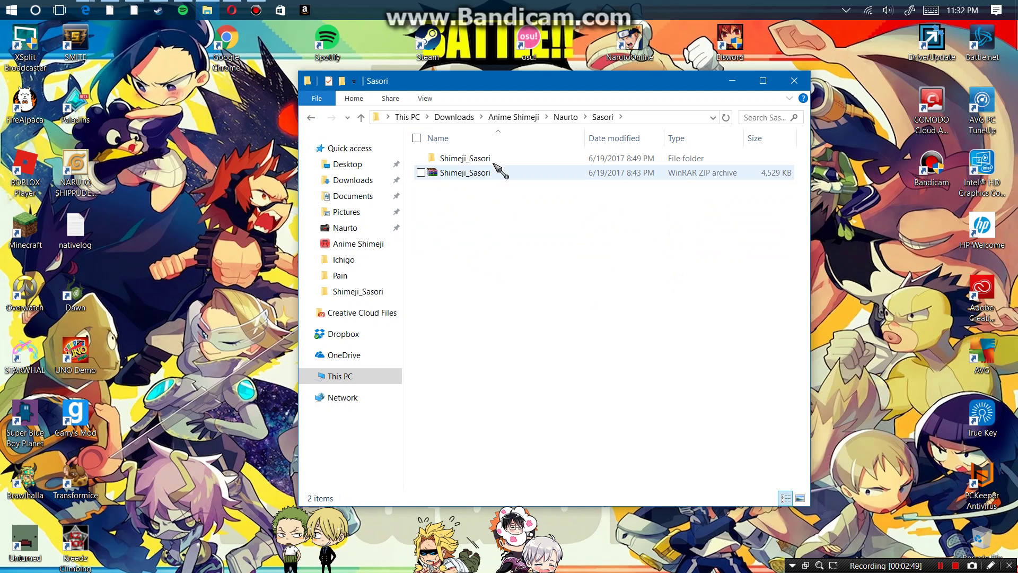
double_click(465, 158)
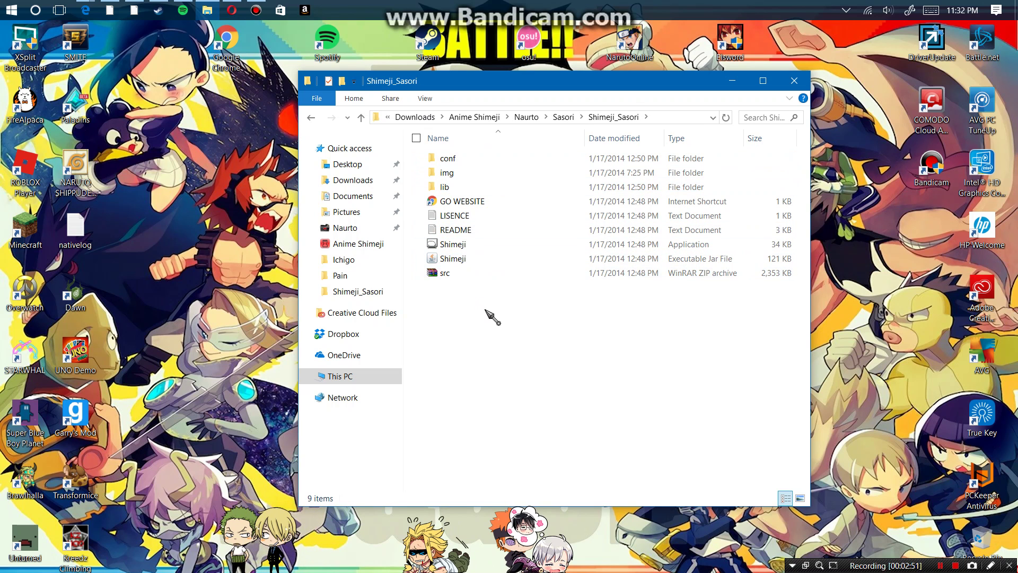
left_click_drag(489, 314, 476, 166)
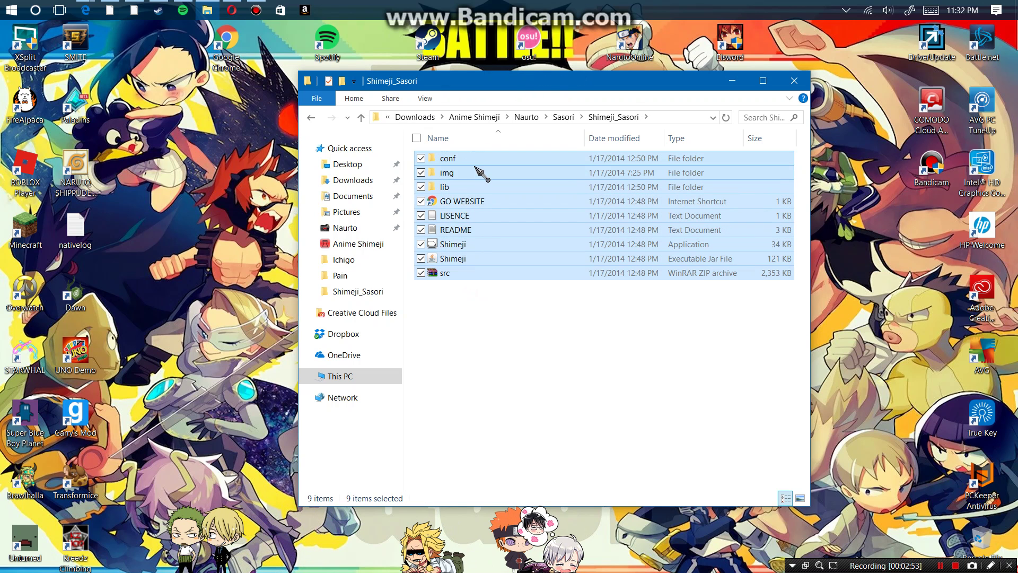
right_click(477, 166)
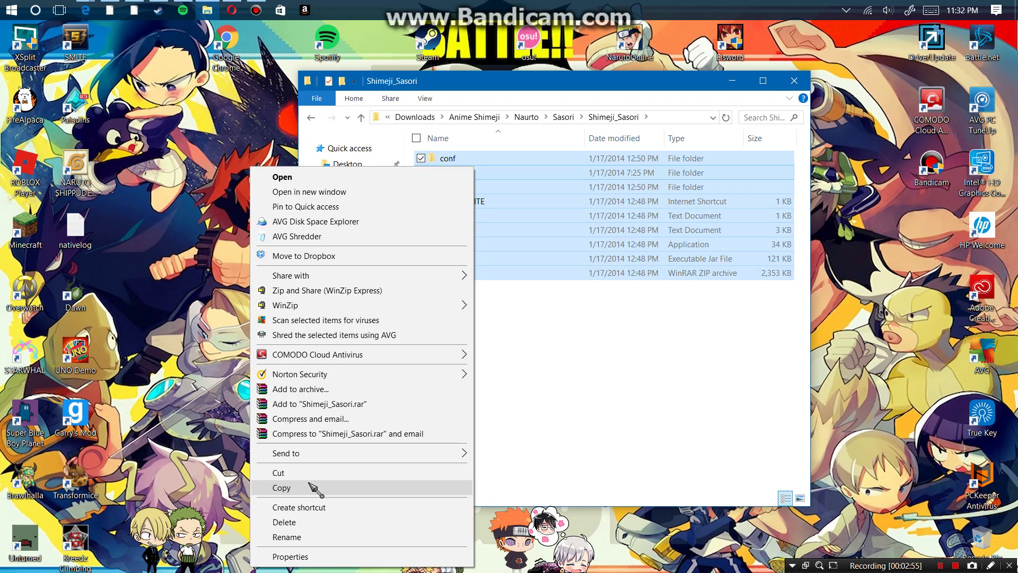
left_click(281, 488)
- Look inside Sasori's img folder, then return to the Sasori folder
left_click(493, 314)
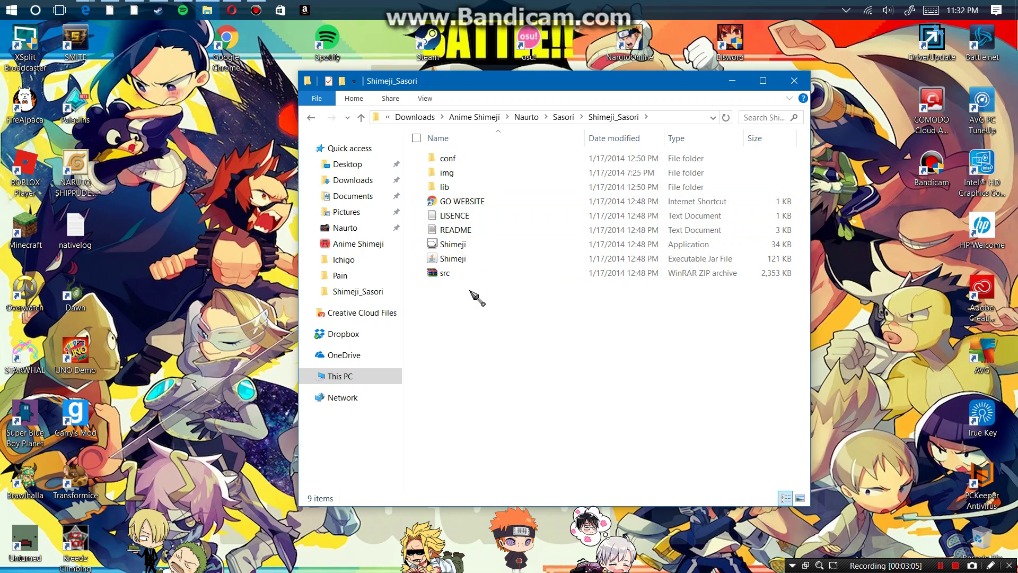
key("BackSpace")
left_click(478, 167)
right_click(512, 171)
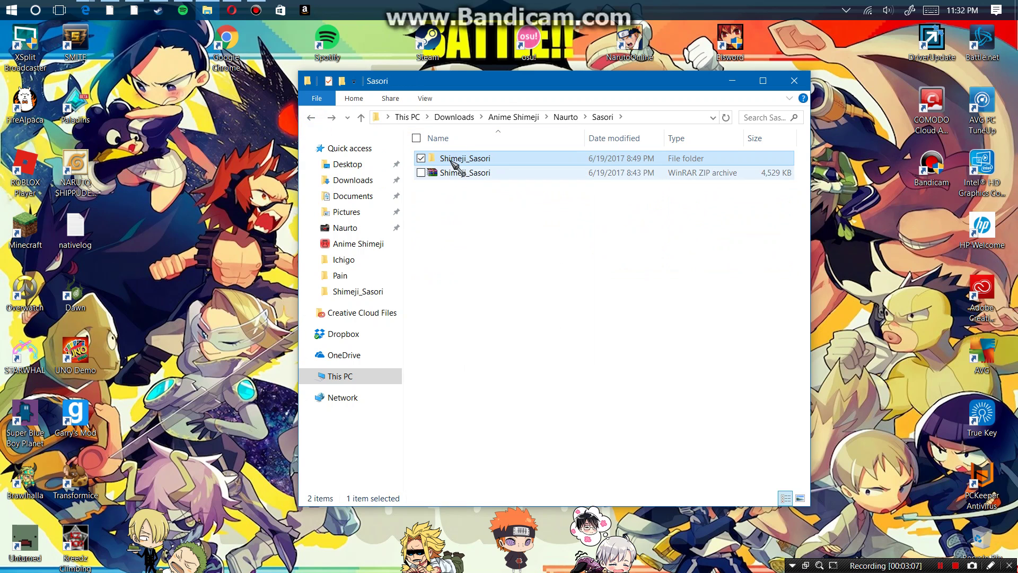
double_click(453, 158)
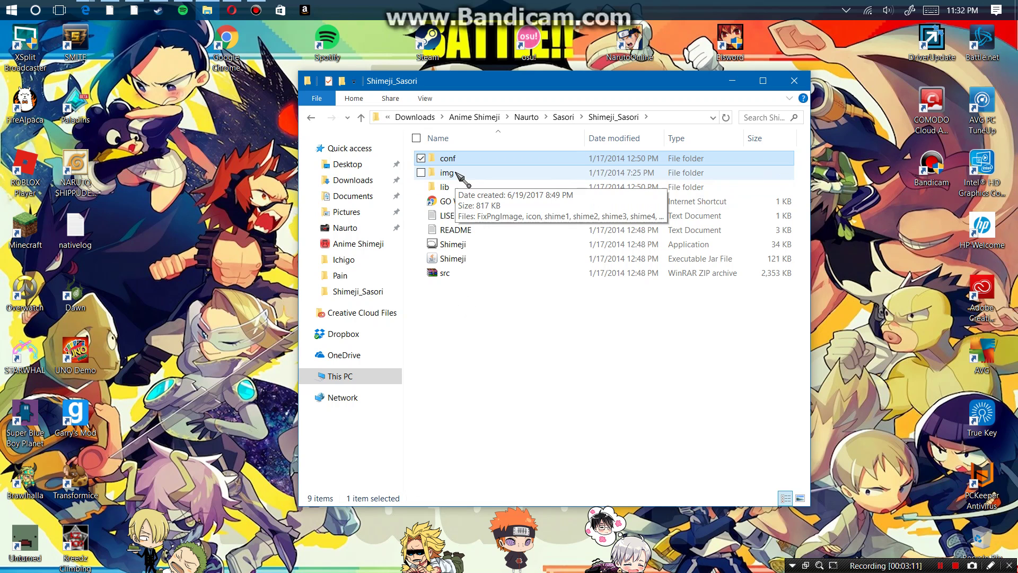
double_click(447, 172)
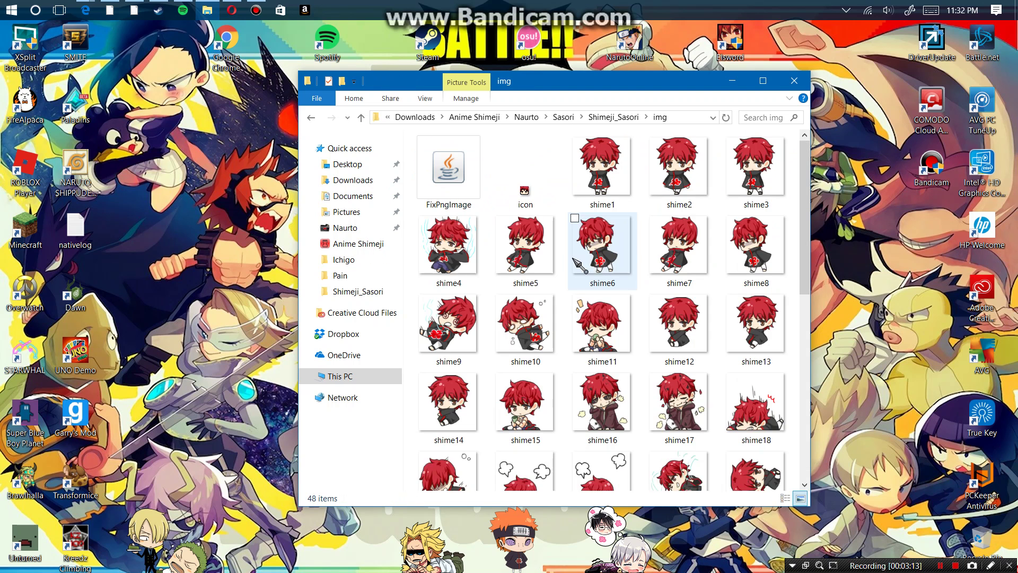
scroll(597, 263, "down", 5)
scroll(597, 263, "up", 5)
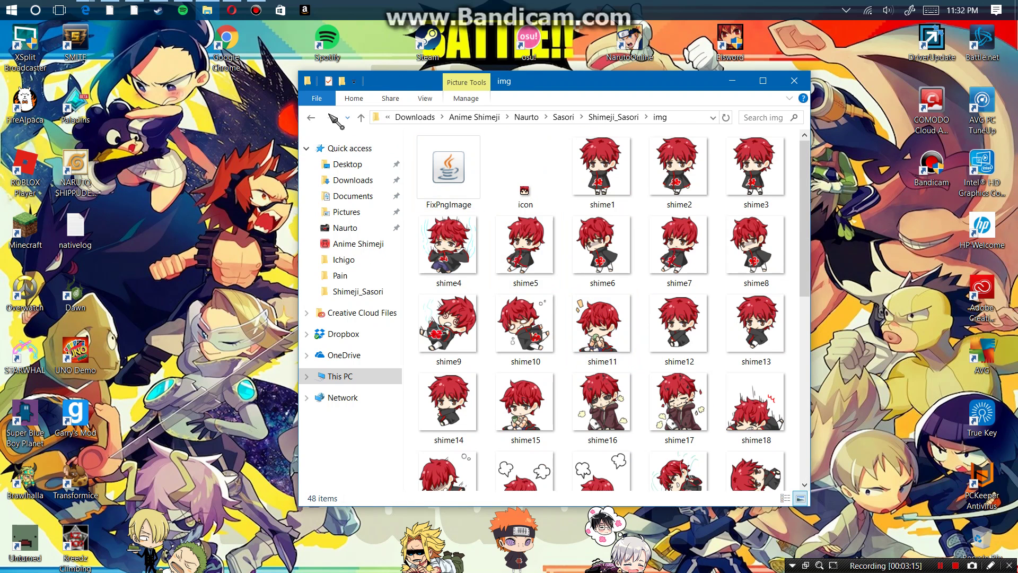
left_click(311, 117)
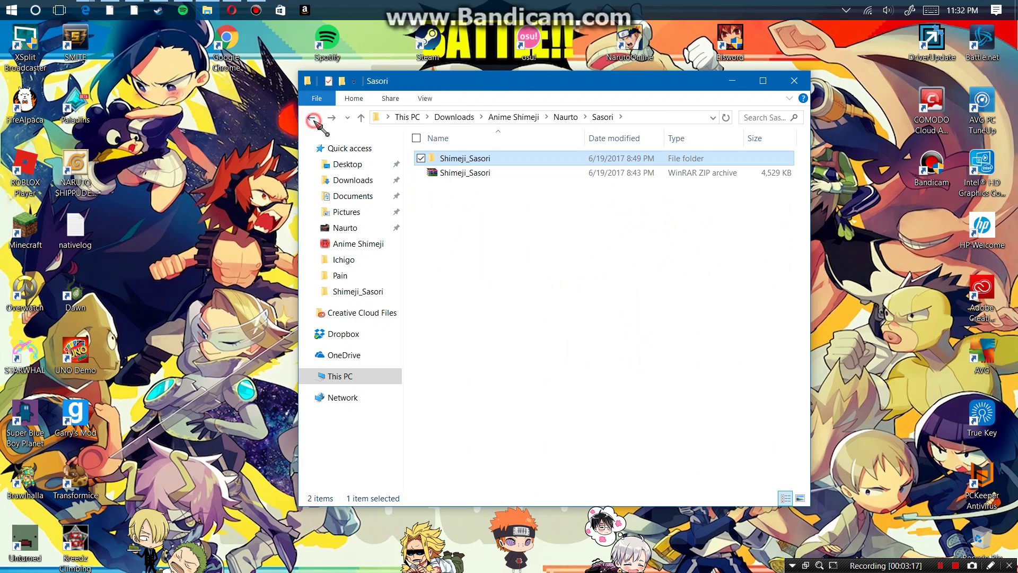
- Browse into the extracted OikawaShimeji pack's img\Oikawa image folder
left_click(312, 120)
left_click(313, 119)
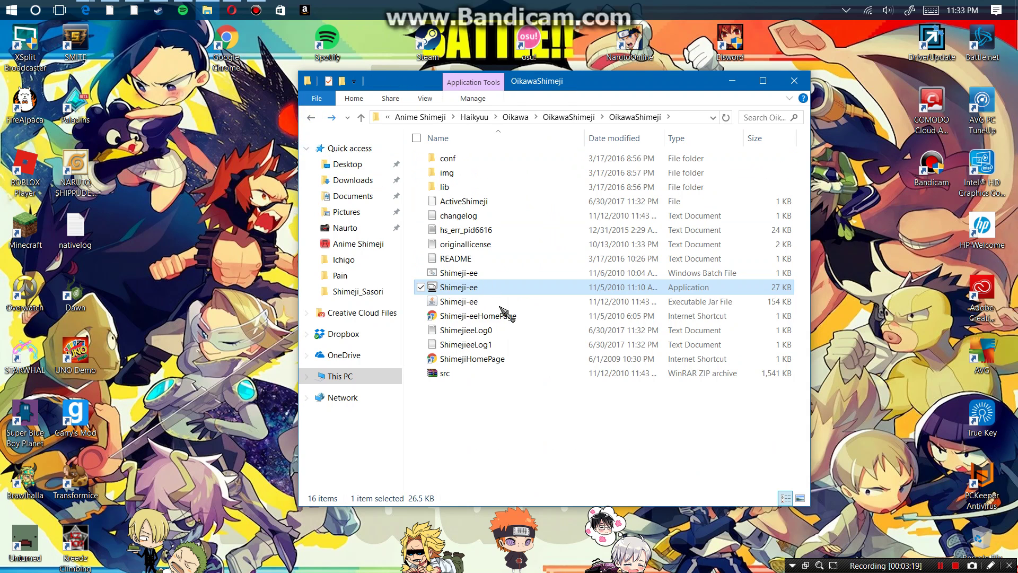
left_click(312, 118)
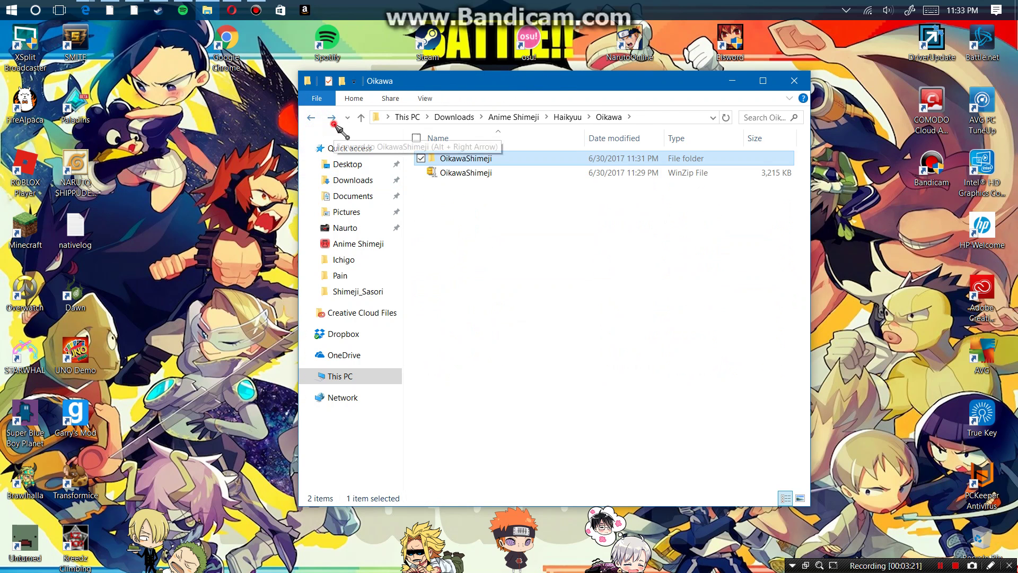
left_click(332, 118)
double_click(466, 158)
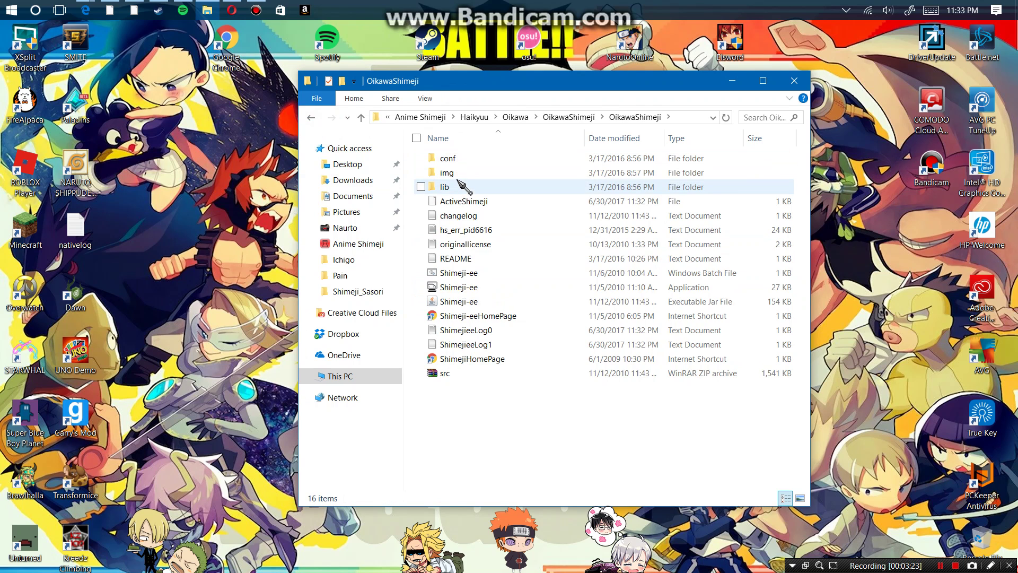
double_click(460, 177)
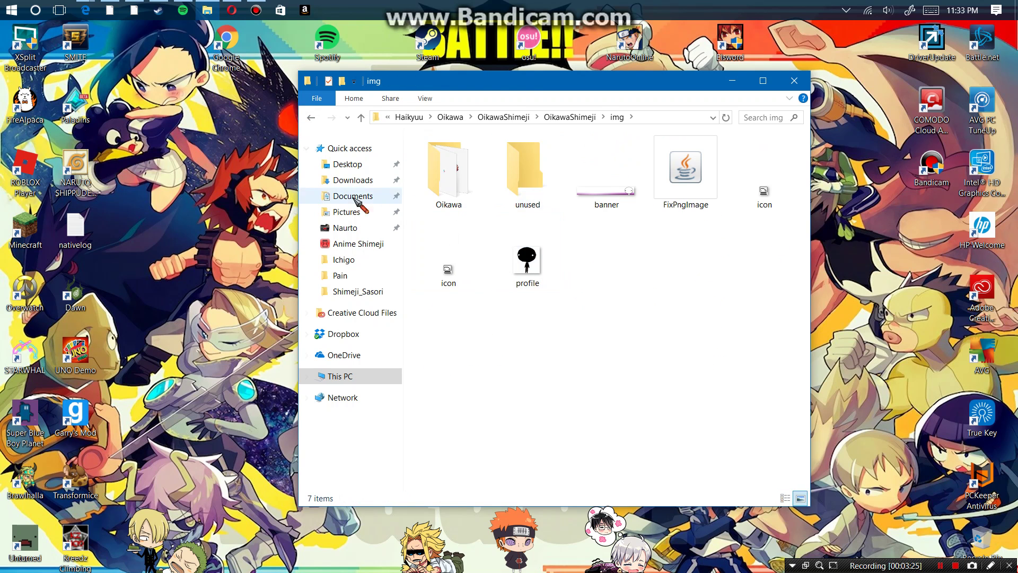
double_click(434, 181)
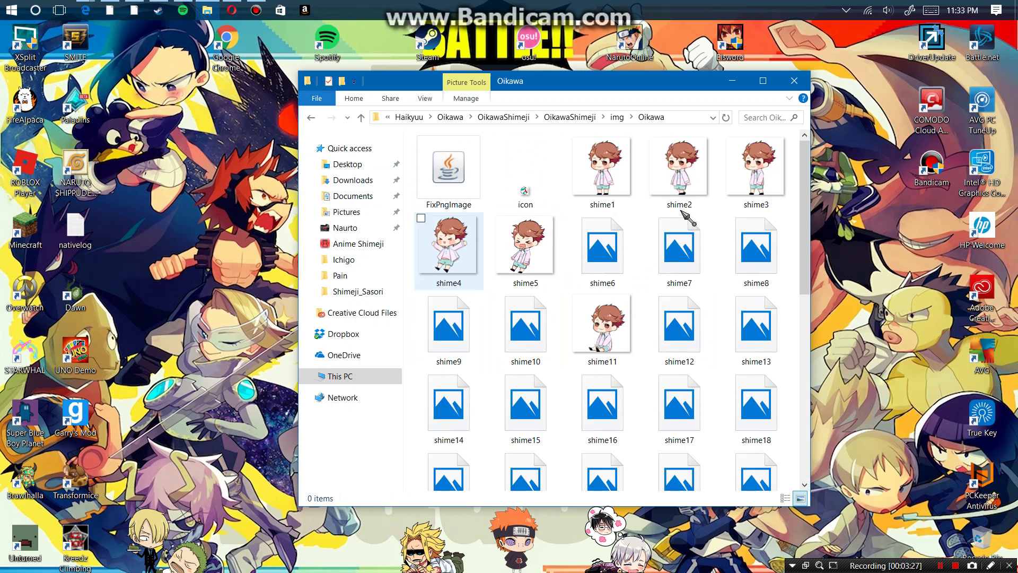
scroll(684, 310, "down", 5)
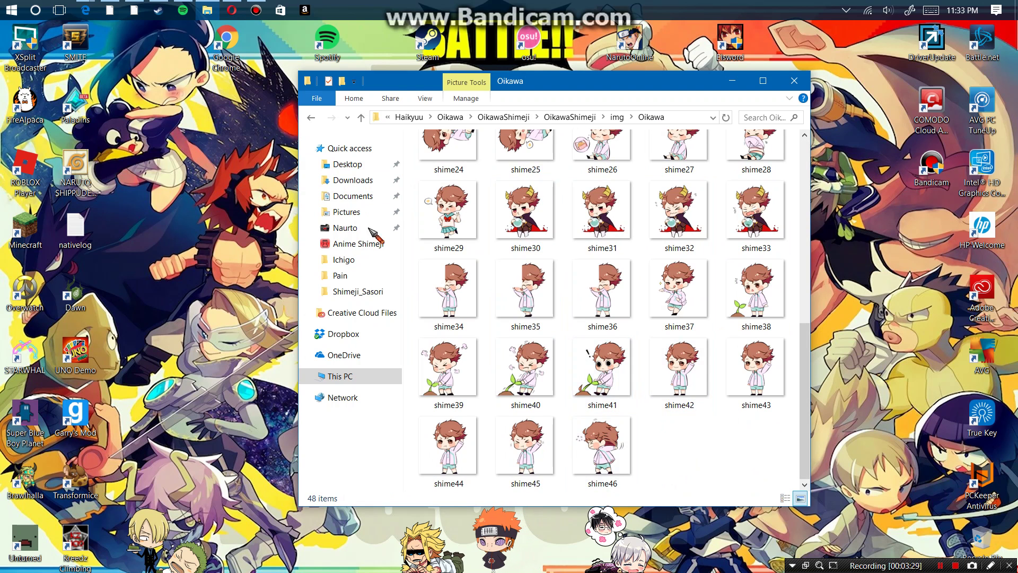
scroll(792, 402, "up", 5)
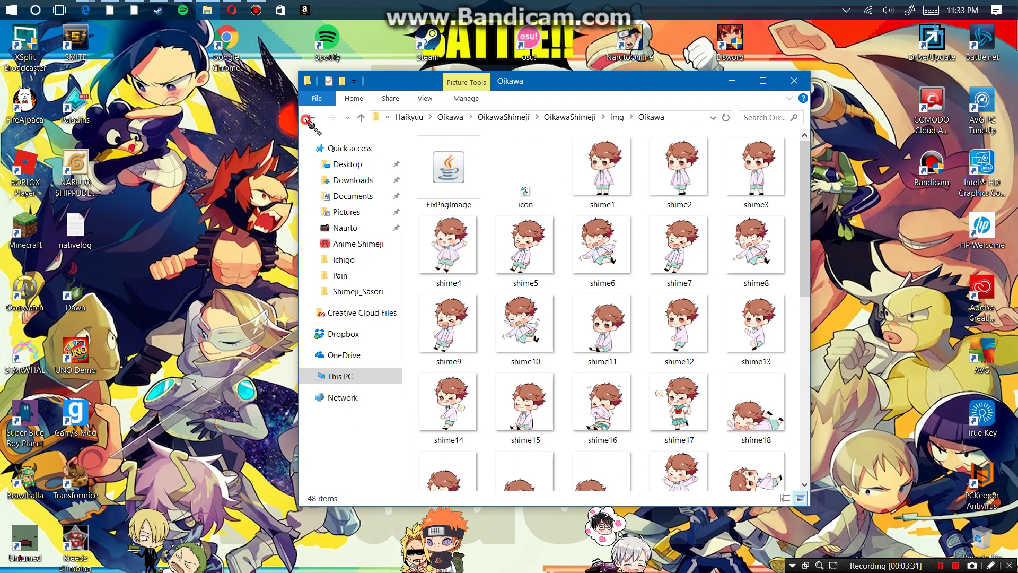
- Return to Haikyuu and paste the nine Shimeji program items into its Oikawa folder
left_click(308, 120)
left_click(309, 119)
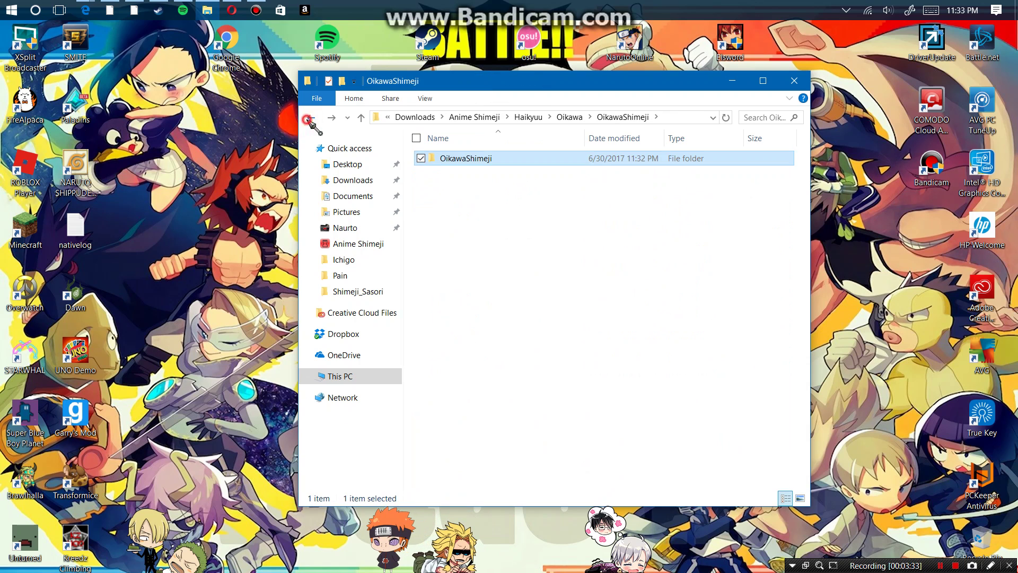
left_click(308, 120)
left_click(311, 118)
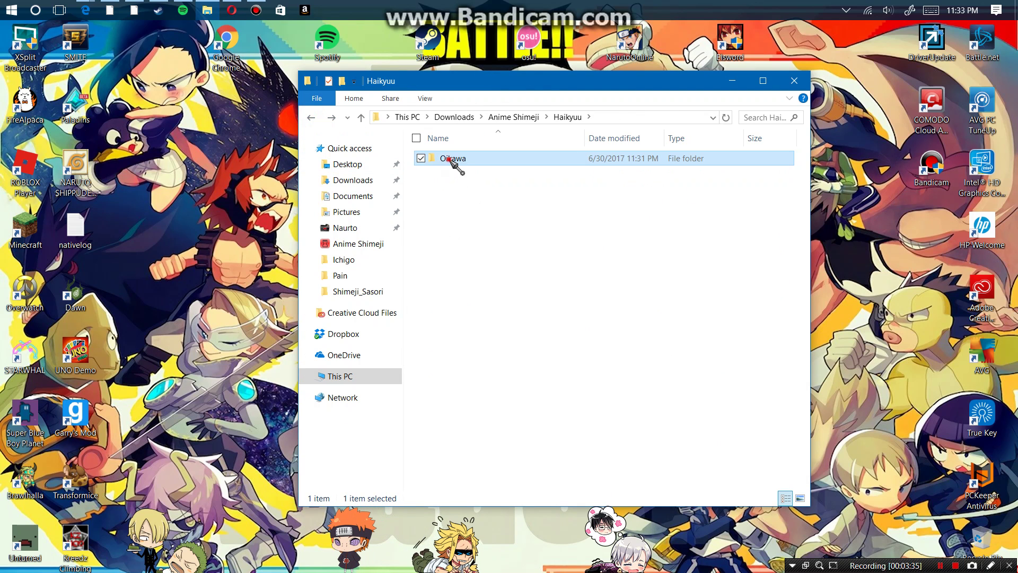
double_click(453, 159)
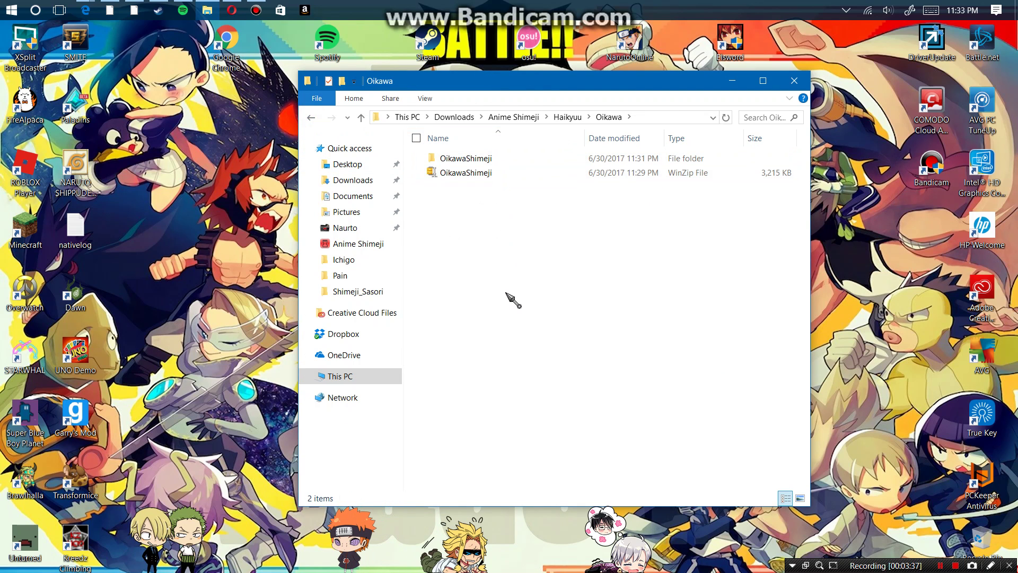
key("ctrl+v")
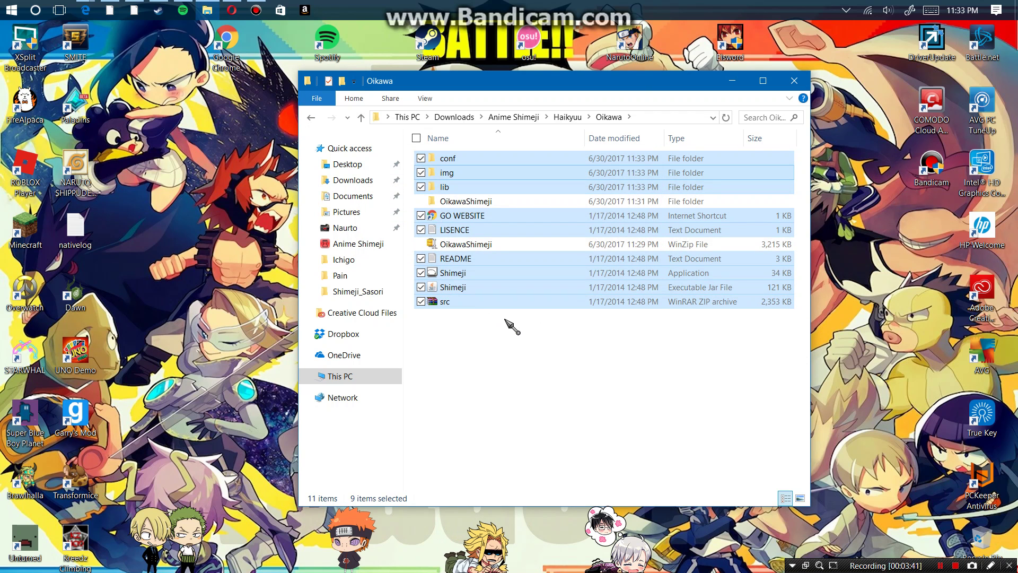
- Select and copy all 48 Oikawa shime images from OikawaShimeji\OikawaShimeji\img\Oikawa
left_click(509, 323)
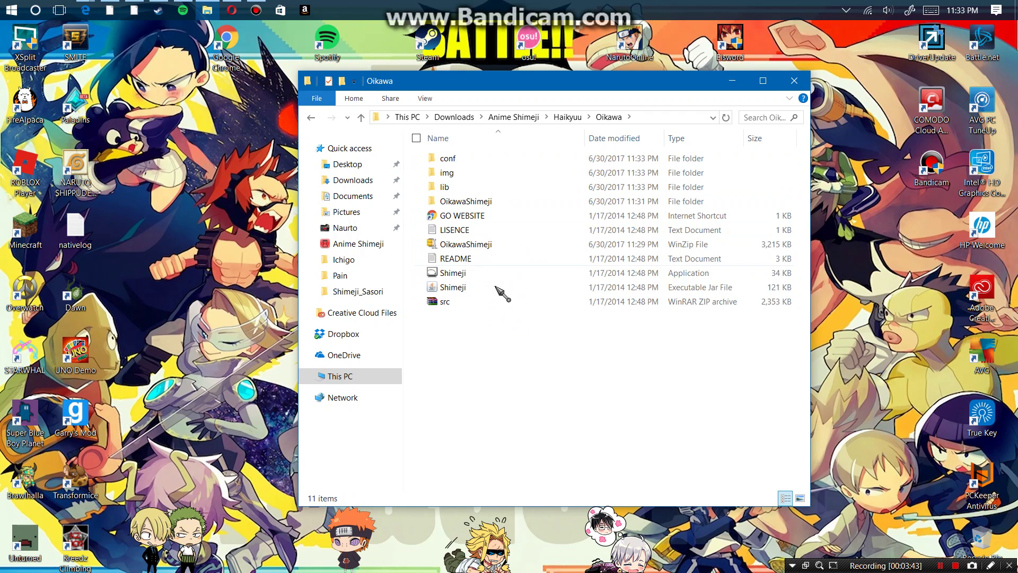
double_click(466, 201)
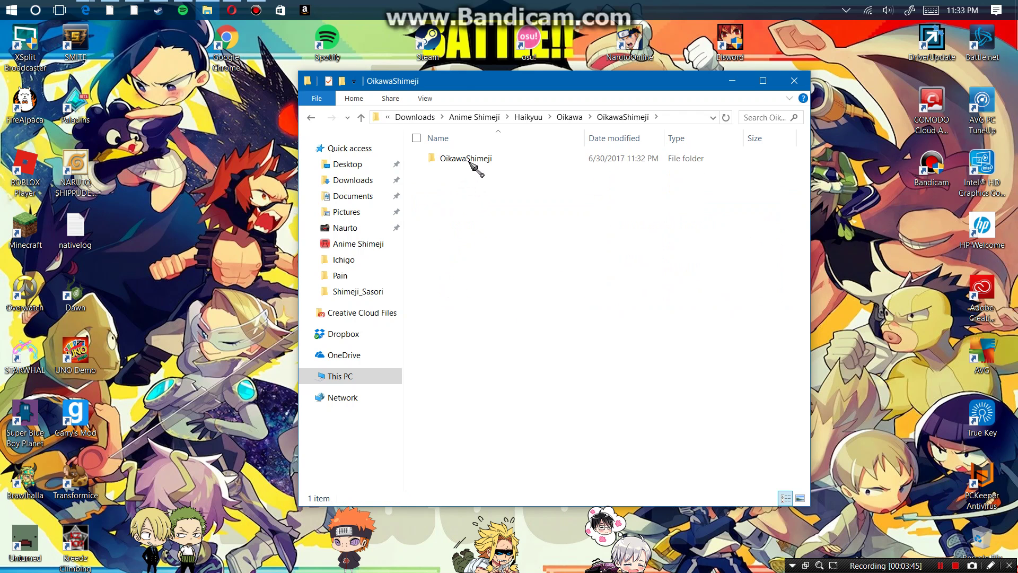
double_click(469, 159)
double_click(447, 172)
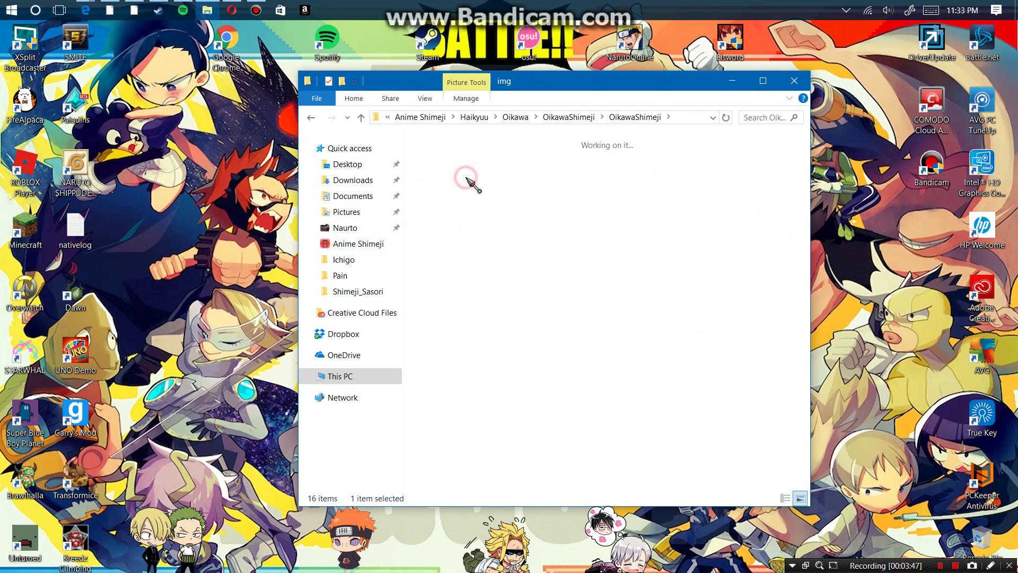
double_click(469, 184)
scroll(590, 225, "down", 3)
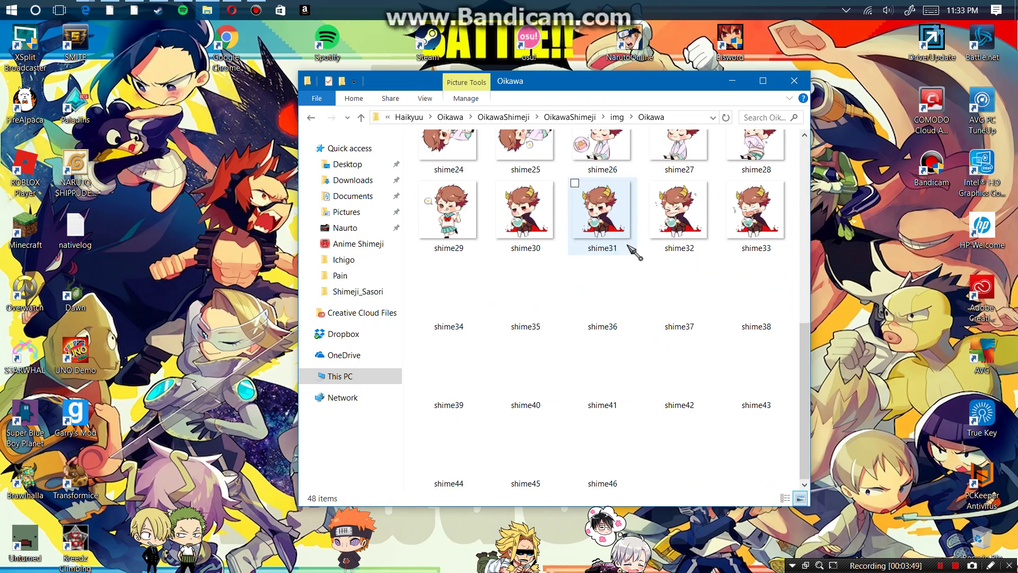
scroll(591, 226, "up", 3)
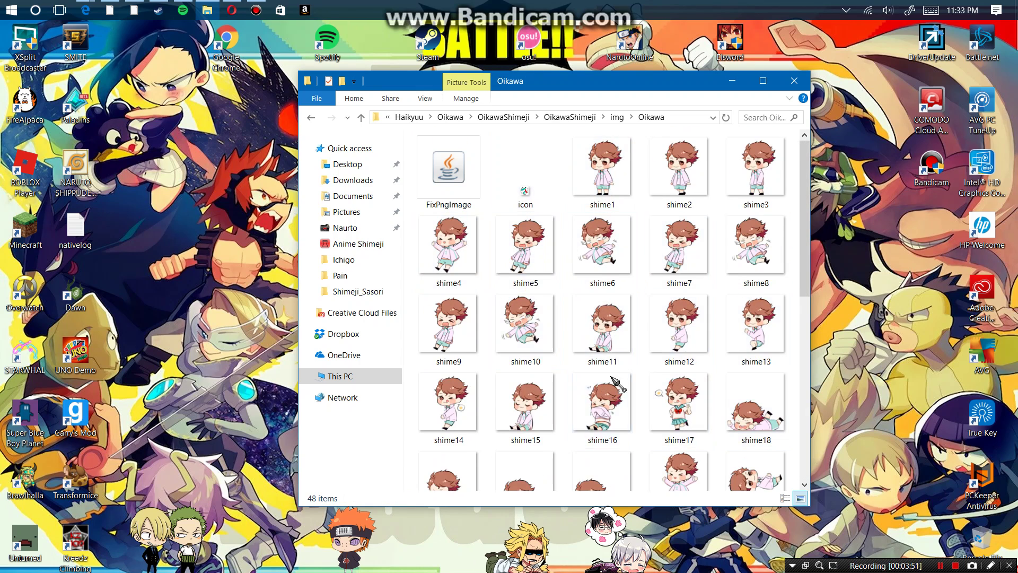
scroll(604, 334, "down", 5)
left_click_drag(739, 456, 483, 189)
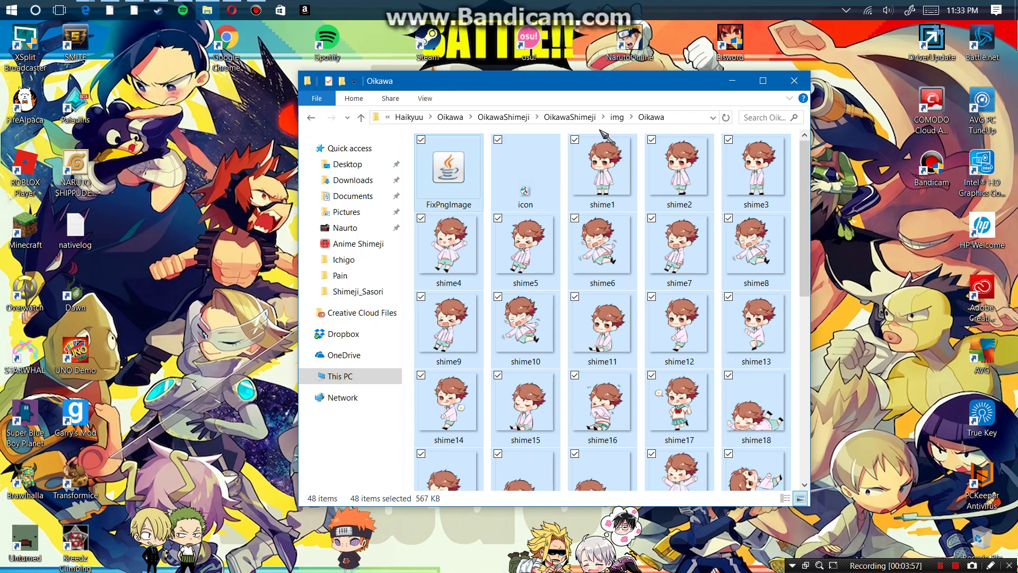
- Go back through the folders to the Haikyuu folder
left_click(311, 117)
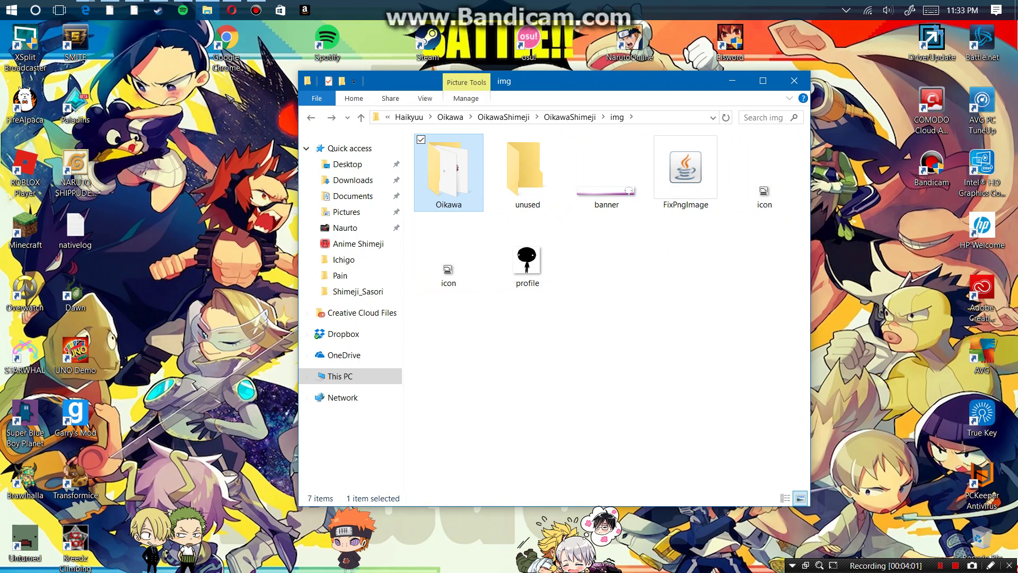
left_click(311, 117)
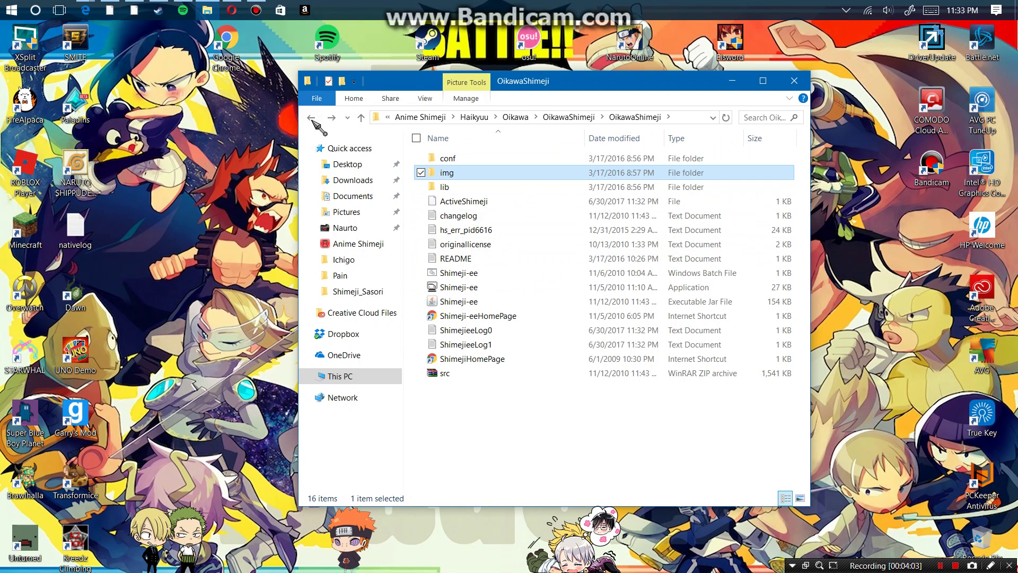
left_click(312, 117)
left_click(312, 117)
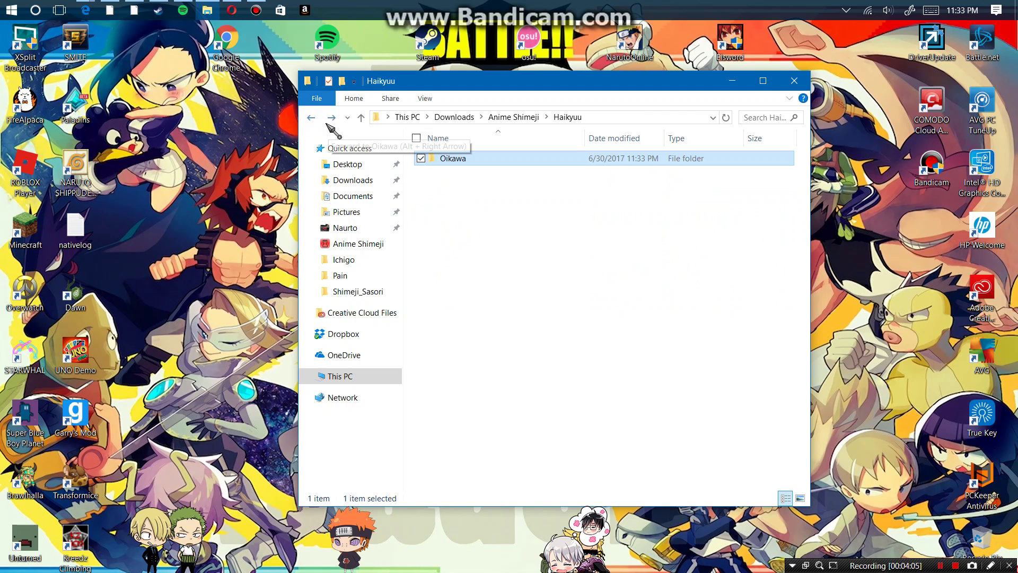
- Paste the Oikawa images into Oikawa's img folder, replacing the 48 Sasori sprites, then return to Oikawa
left_click(331, 118)
double_click(457, 175)
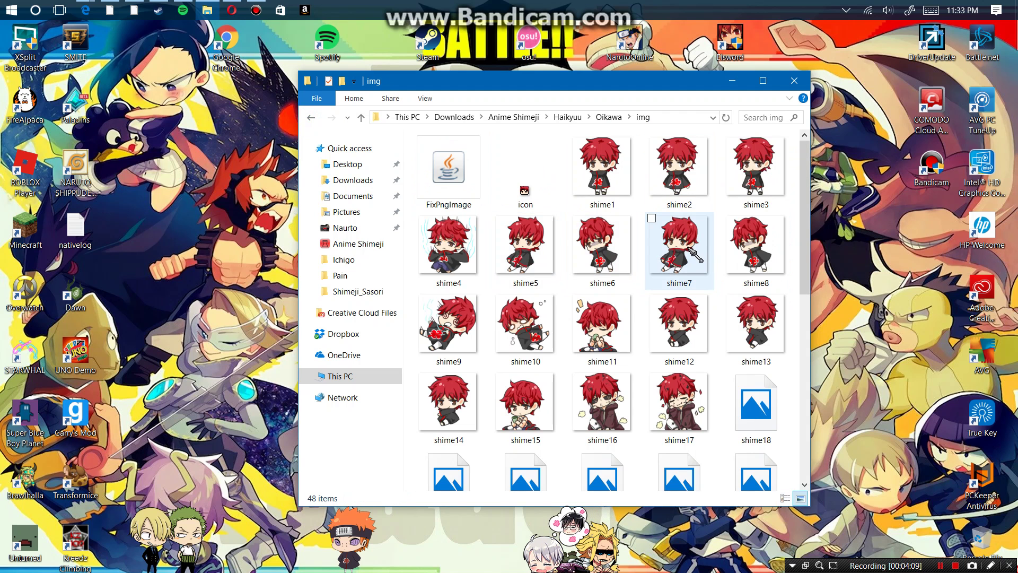
scroll(672, 310, "down", 5)
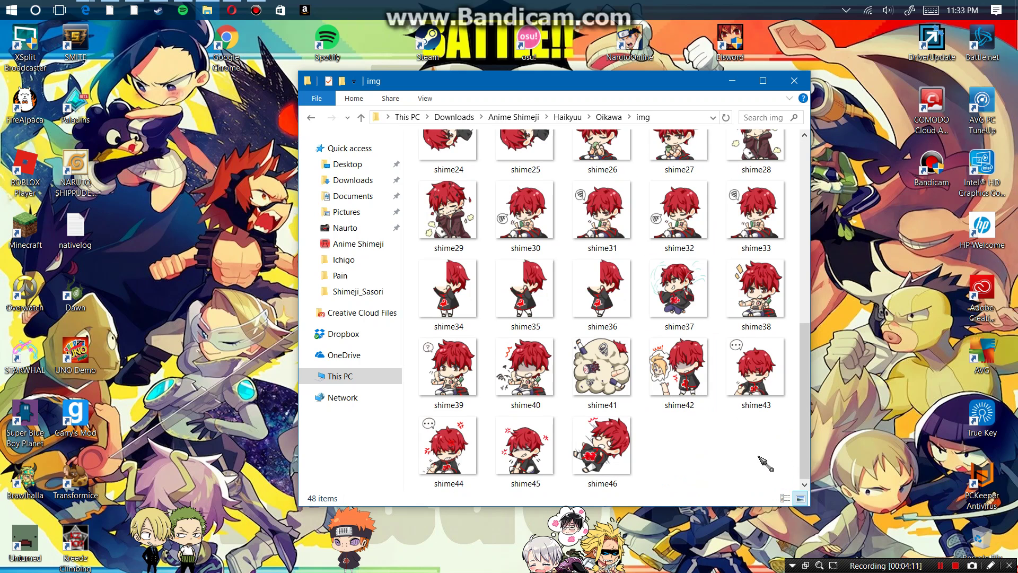
left_click_drag(737, 443, 429, 80)
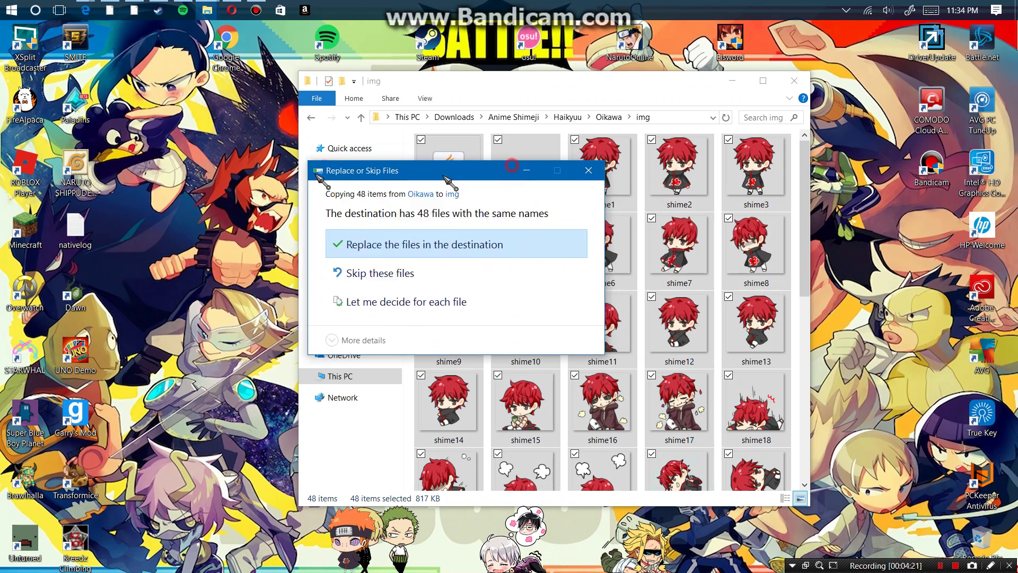
left_click_drag(524, 166, 378, 163)
left_click(347, 235)
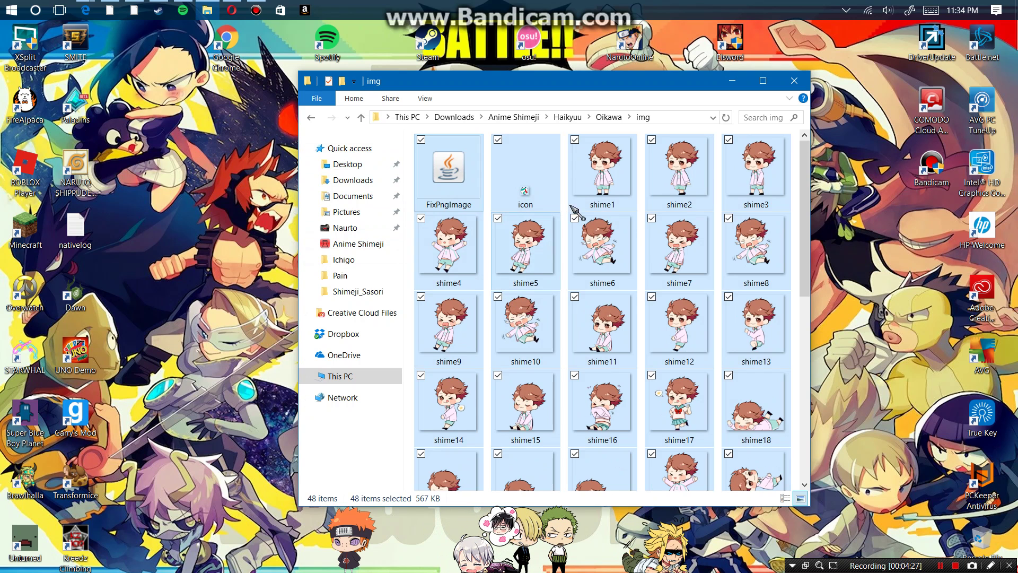
scroll(525, 263, "down", 5)
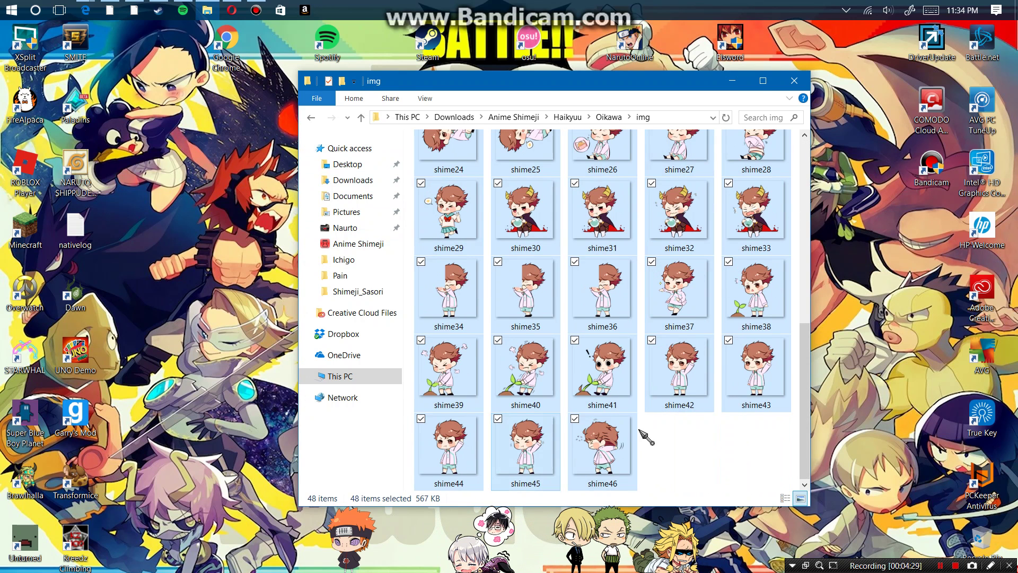
left_click(732, 471)
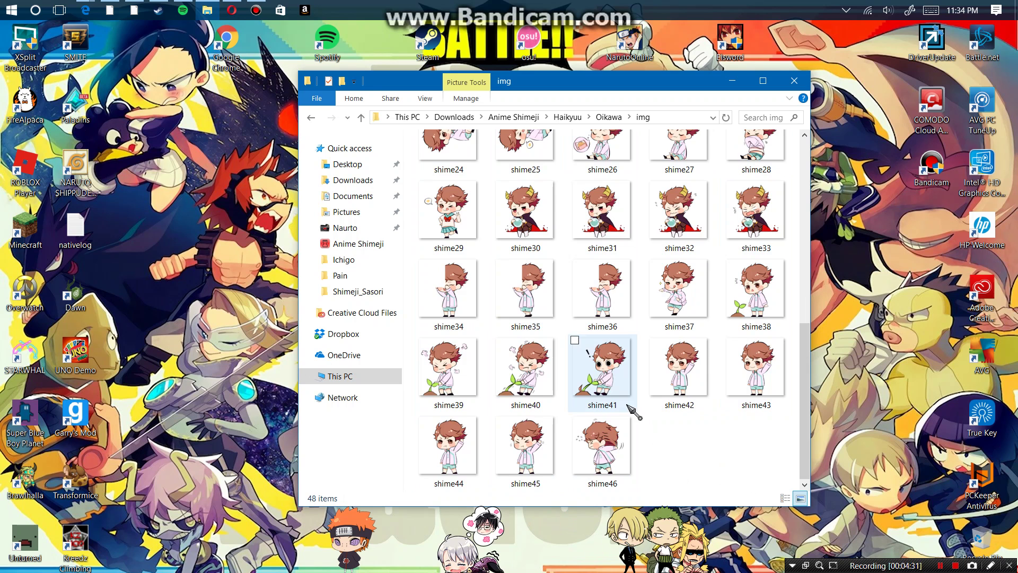
scroll(604, 318, "up", 5)
left_click(312, 119)
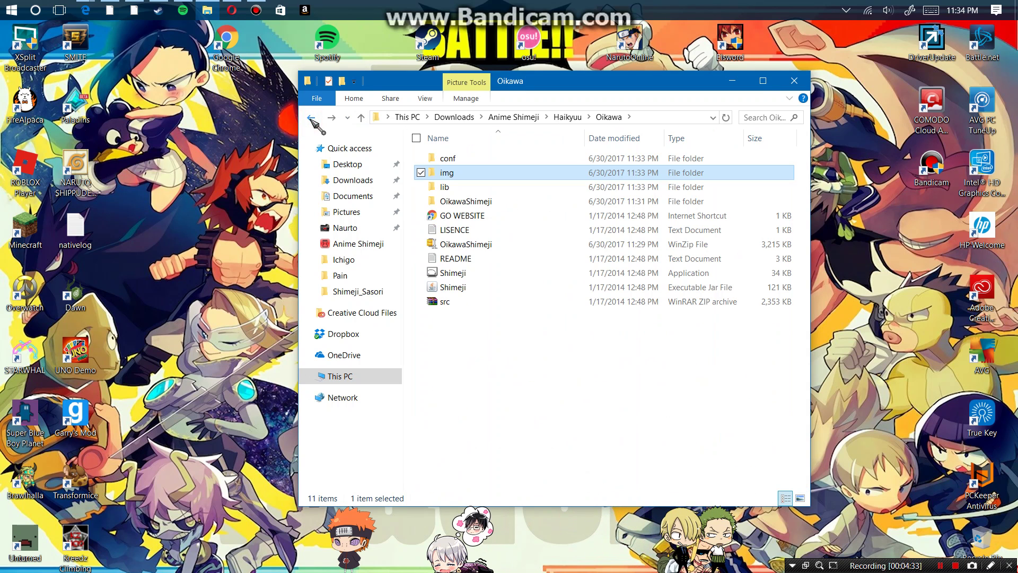
- Run Shimeji.jar from the Oikawa folder, then back out through Haikyuu to Anime Shimeji
left_click(452, 286)
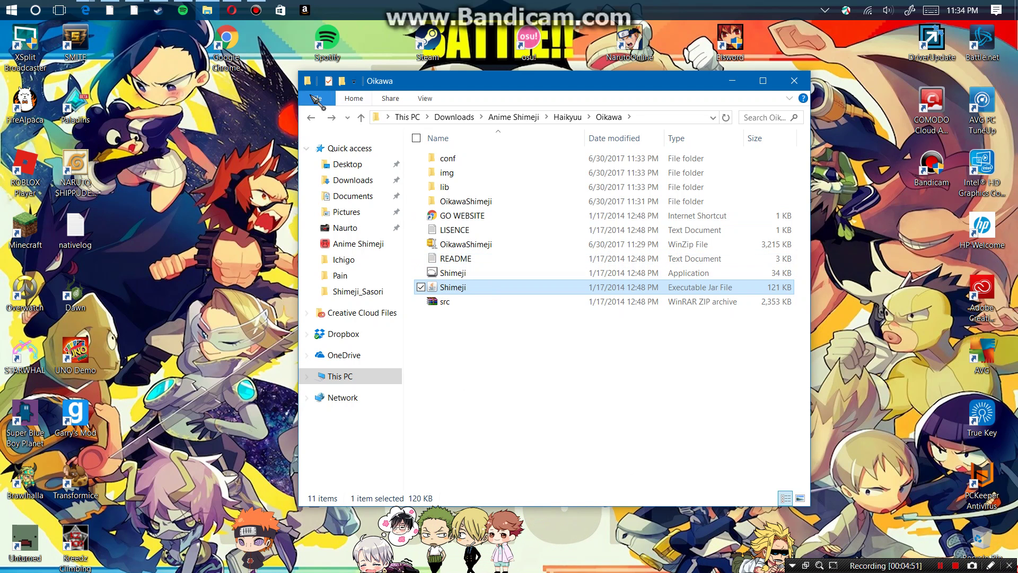
left_click(312, 120)
left_click(312, 119)
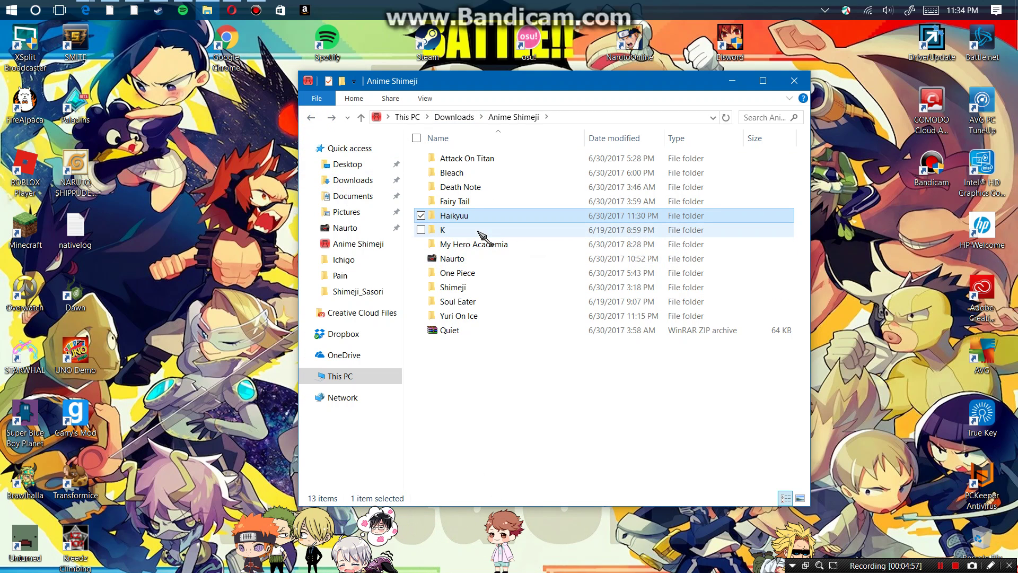
double_click(442, 231)
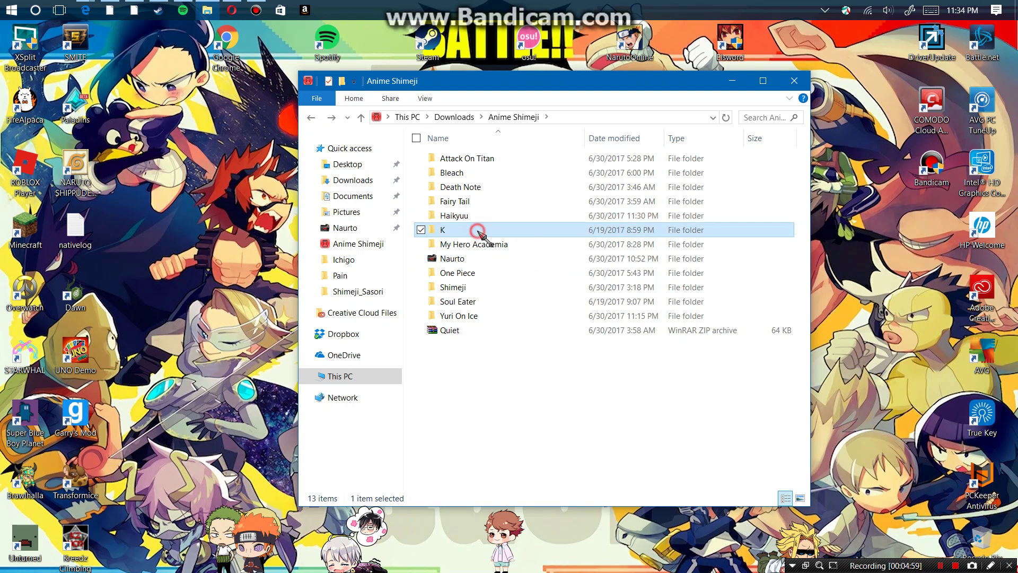
left_click(310, 118)
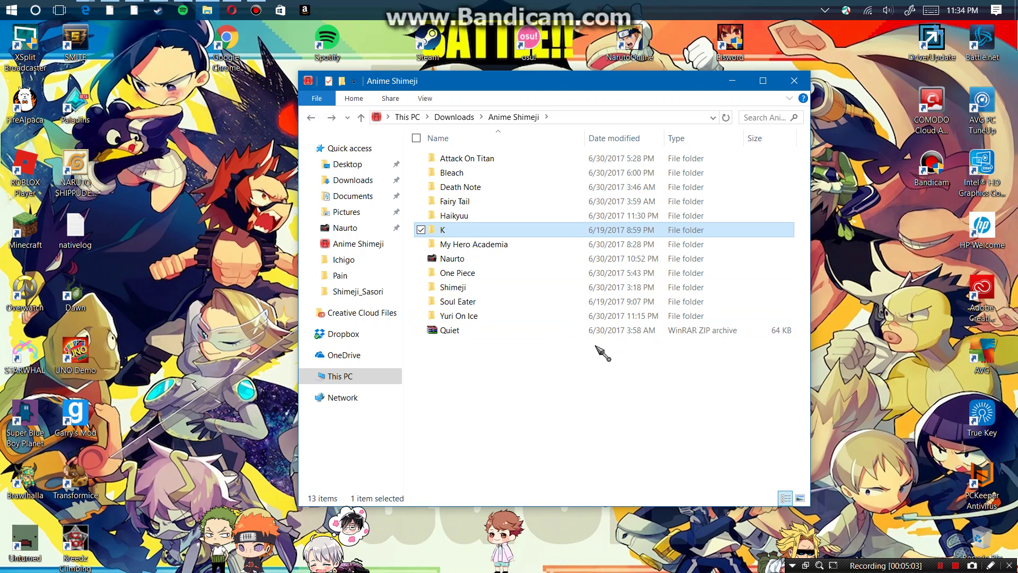
double_click(474, 245)
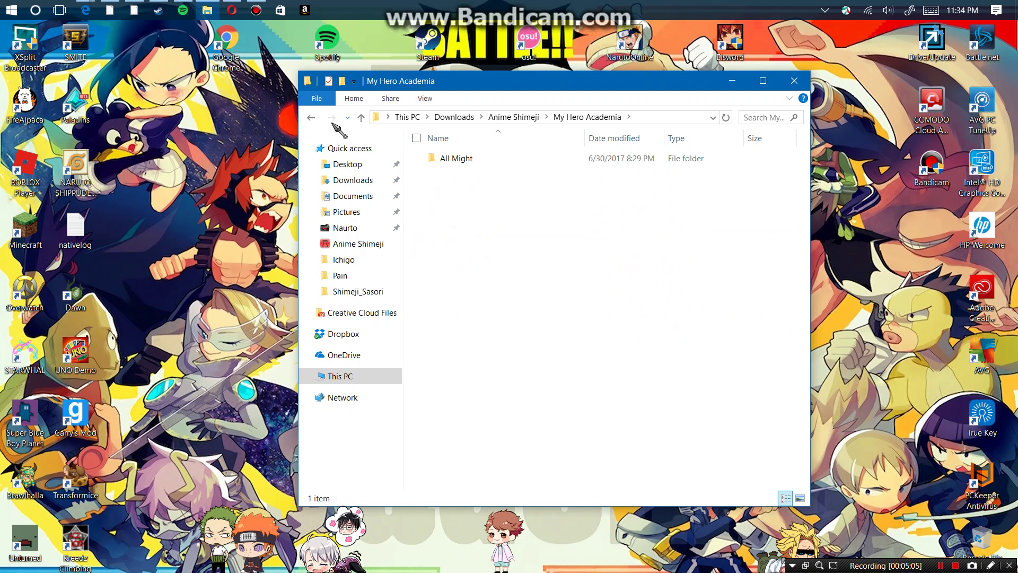
left_click(312, 116)
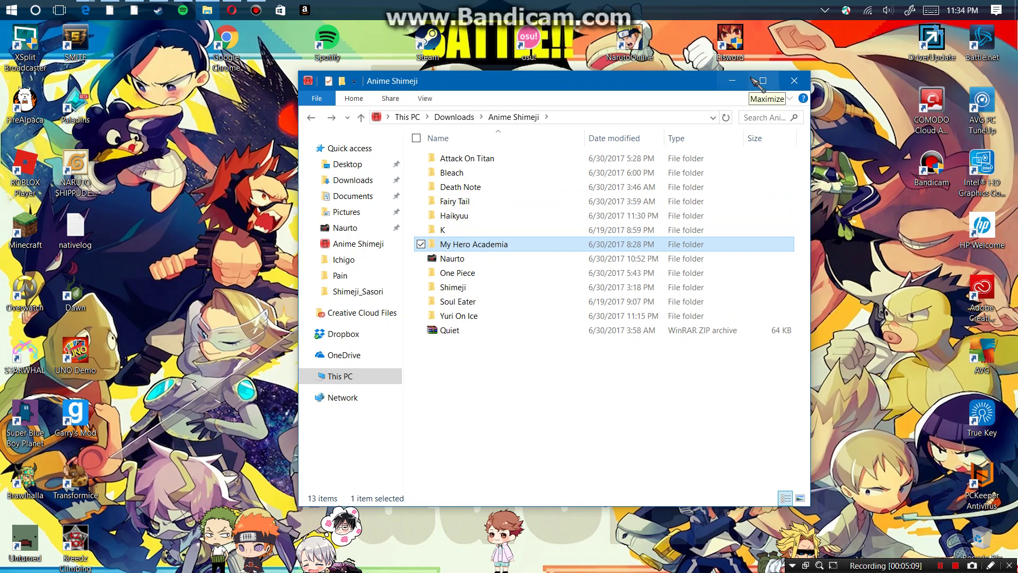
left_click(735, 83)
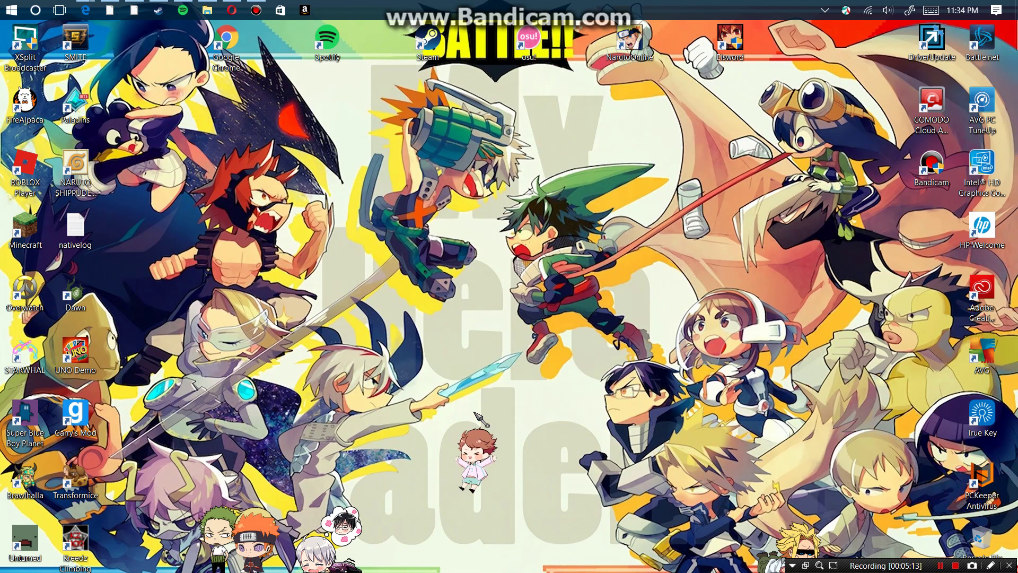
left_click(208, 10)
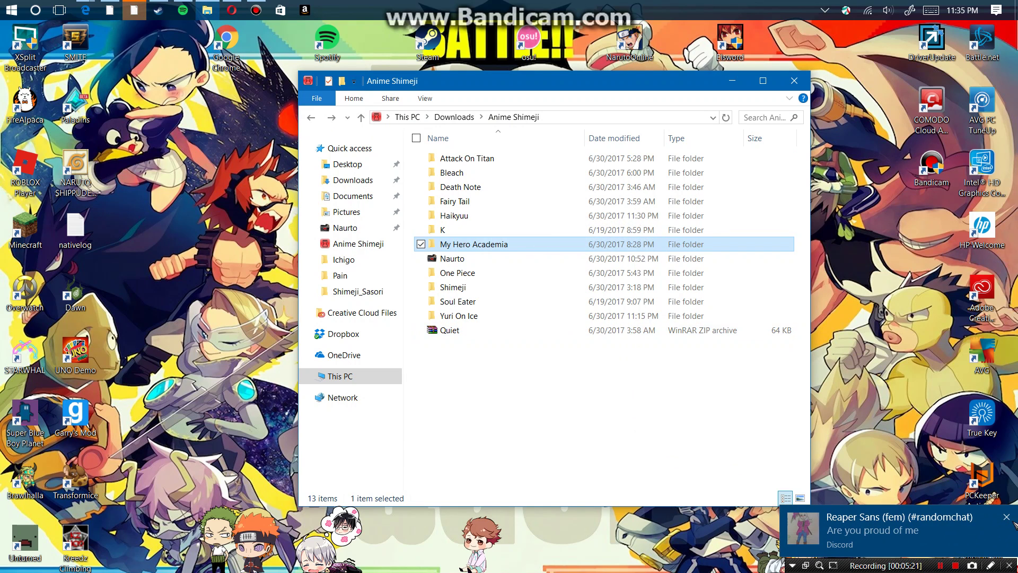
left_click(1009, 519)
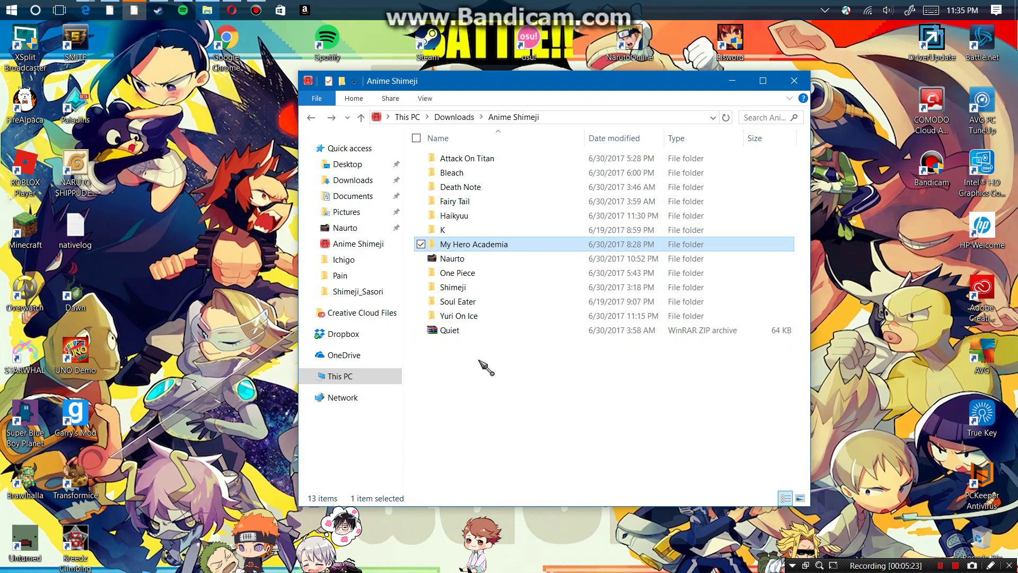